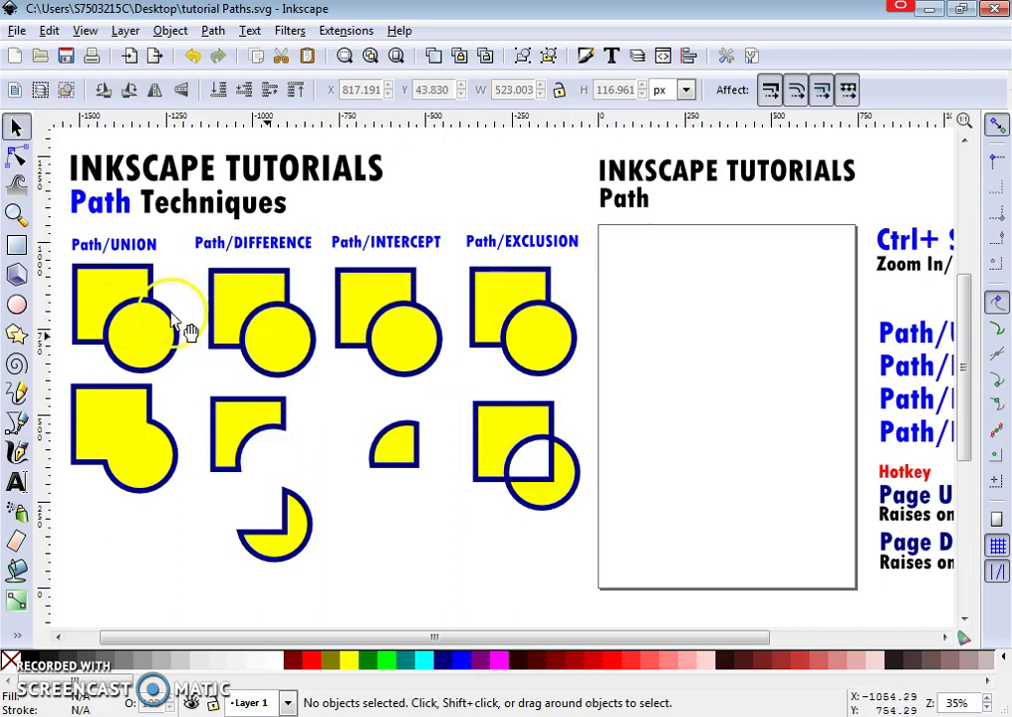
# Look through the Path operations menu and close it without running any.
pyautogui.click(213, 31)
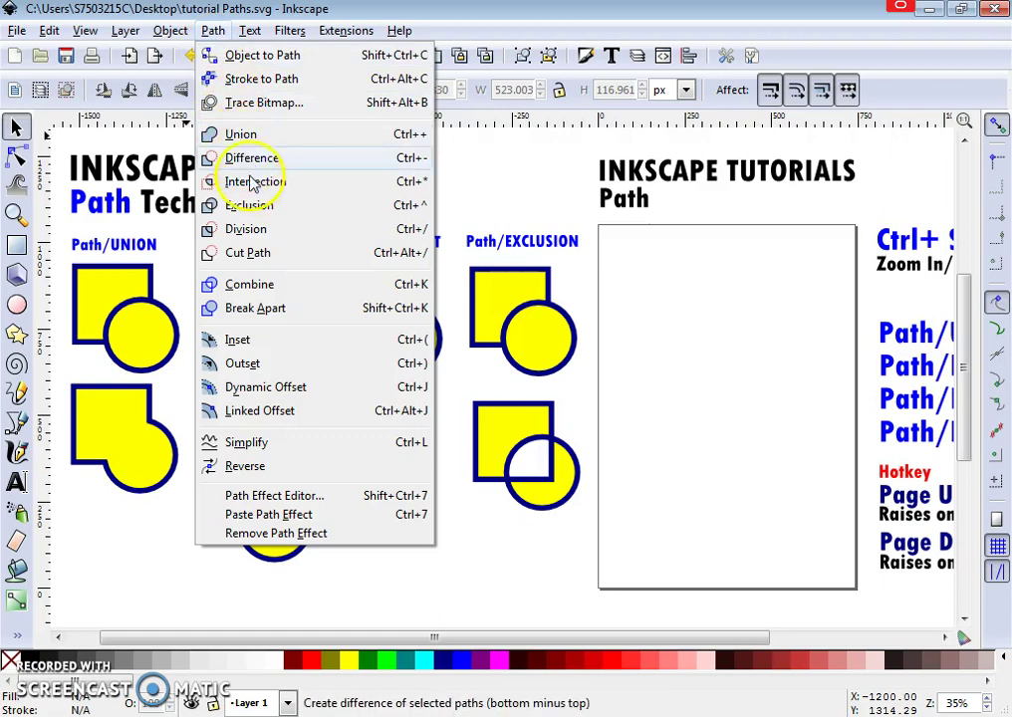
pyautogui.click(603, 277)
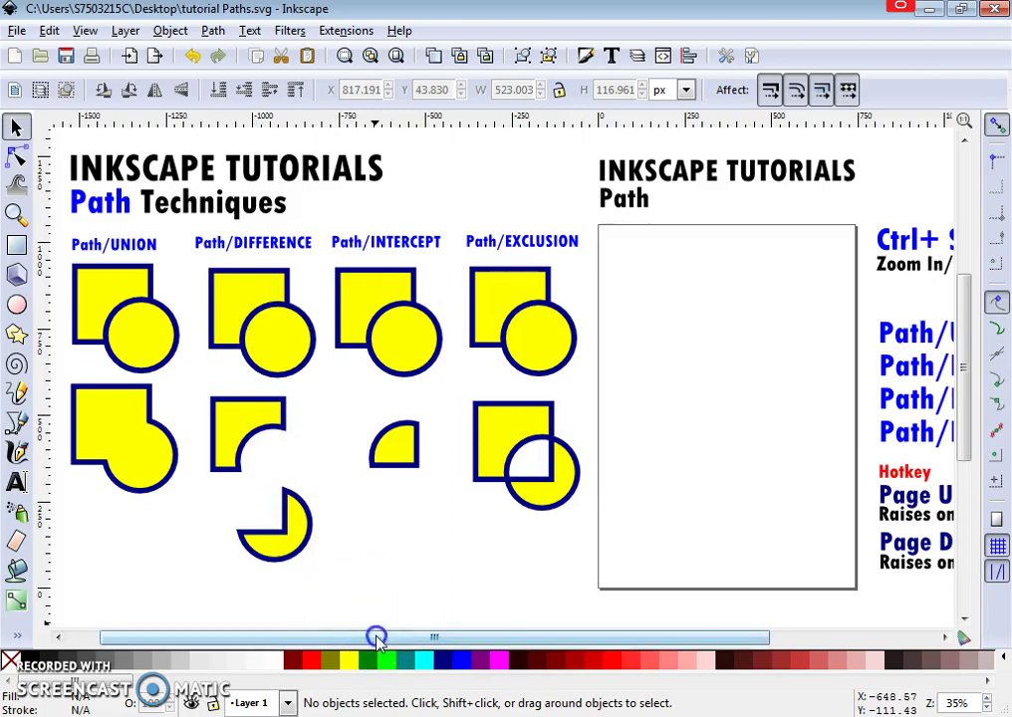
pyautogui.moveTo(375, 638); pyautogui.dragTo(510, 647)
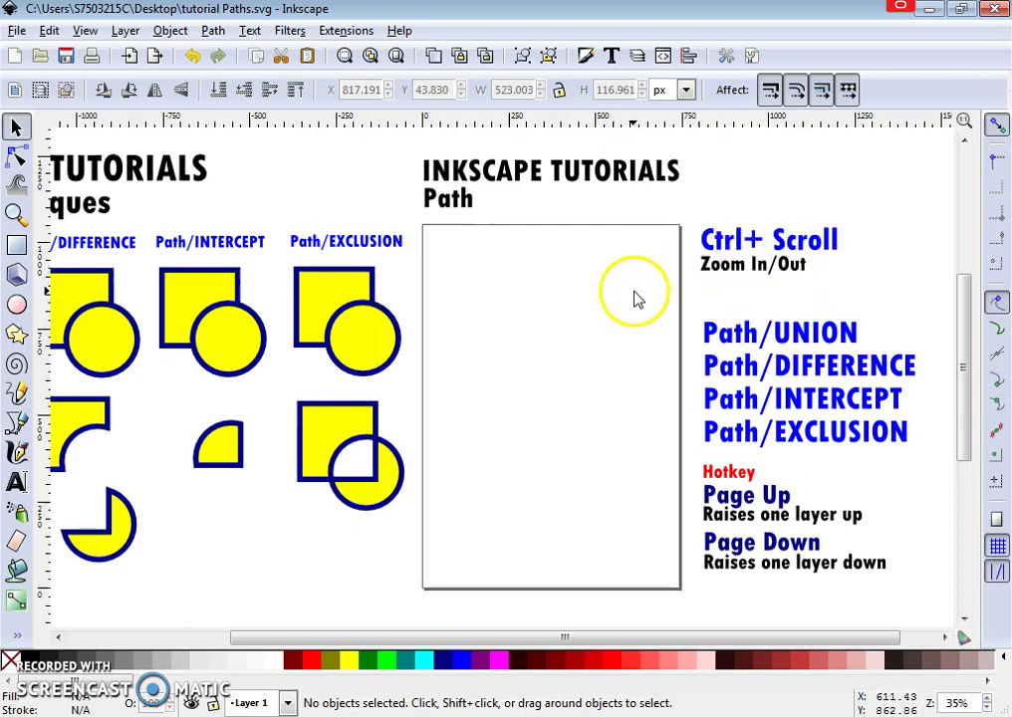
# Zoom the canvas in and out to get a feel for the view.
pyautogui.press('ctrl')
pyautogui.scroll(2, 637, 299)
pyautogui.scroll(-2, 634, 297)
pyautogui.scroll(1, 636, 302)
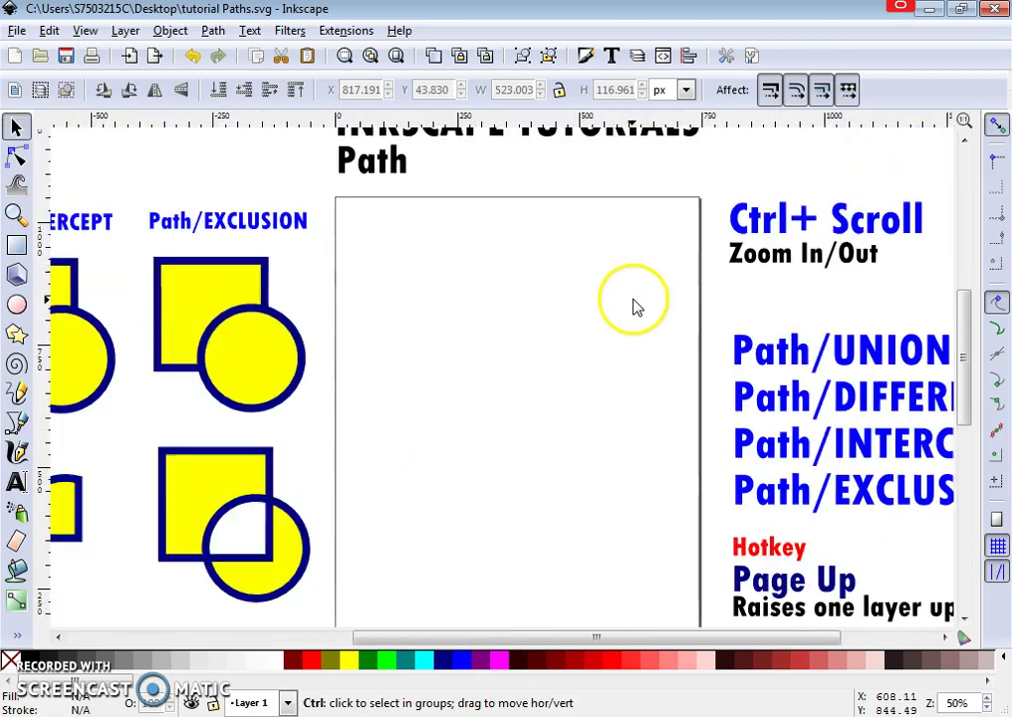
pyautogui.scroll(-2, 636, 306)
pyautogui.scroll(3, 637, 307)
pyautogui.scroll(-2, 637, 307)
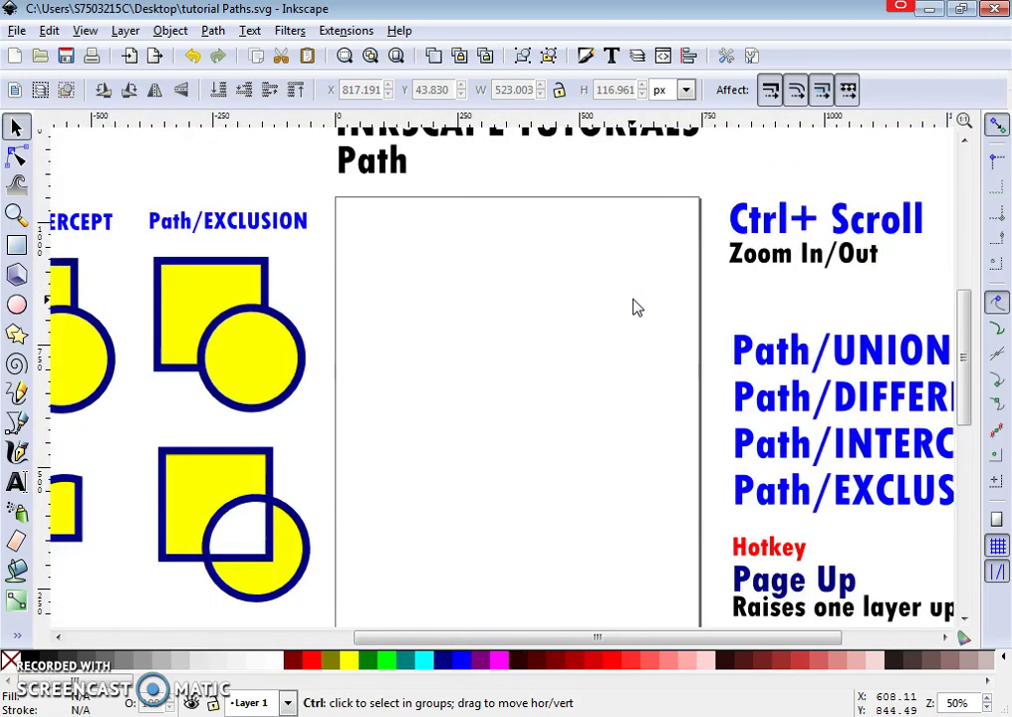
pyautogui.scroll(1, 638, 307)
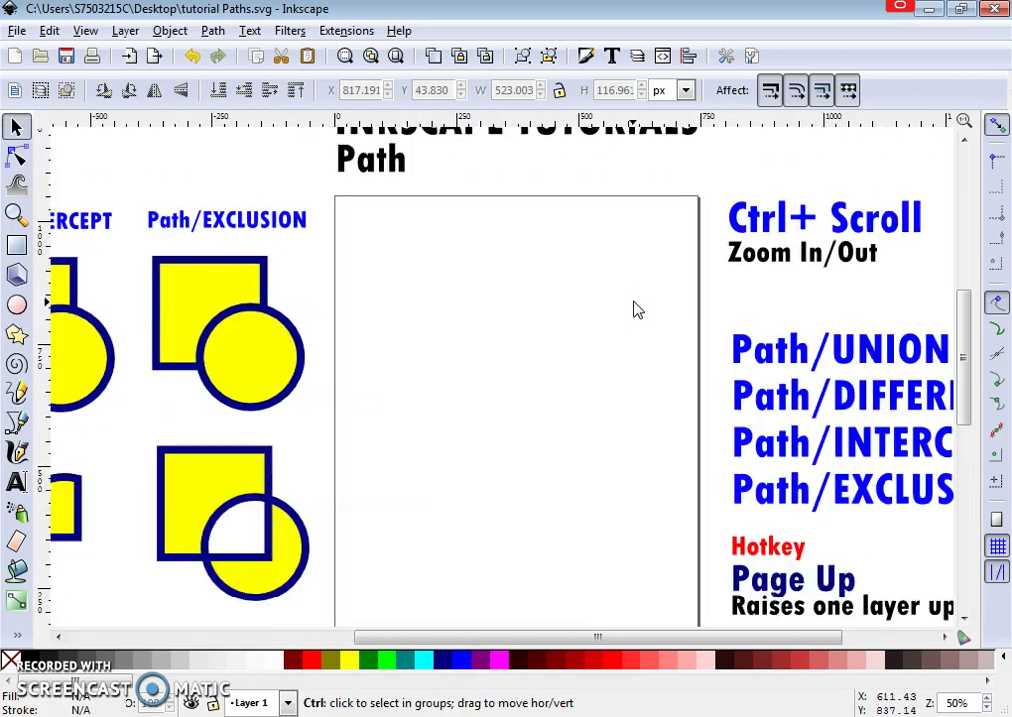
pyautogui.scroll(-1, 638, 310)
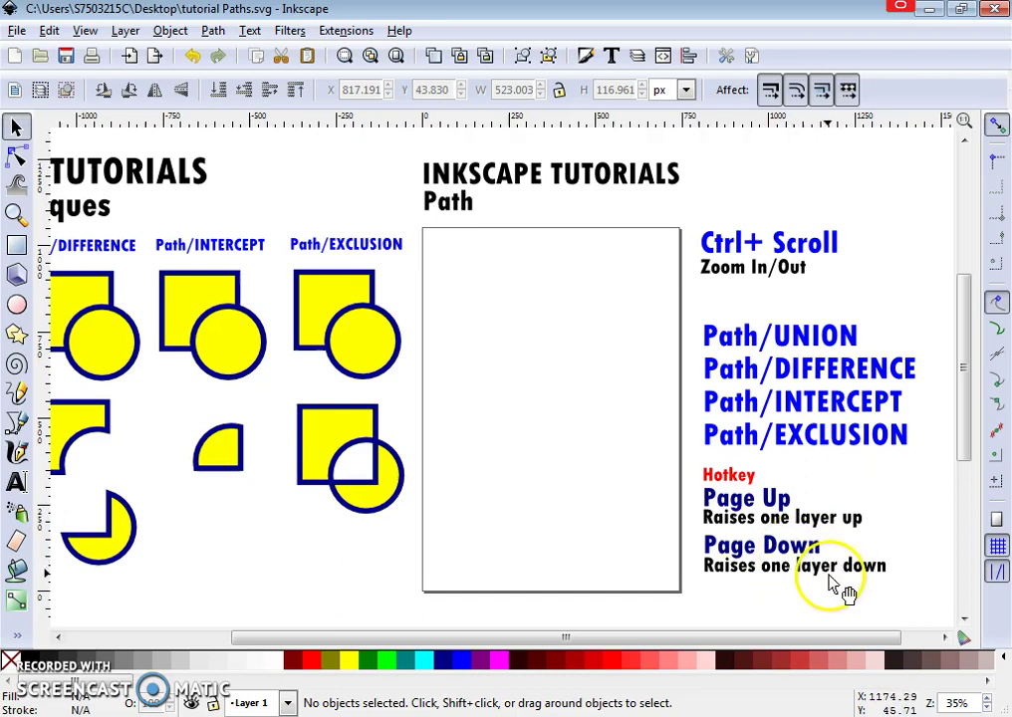
pyautogui.moveTo(722, 635); pyautogui.dragTo(600, 635)
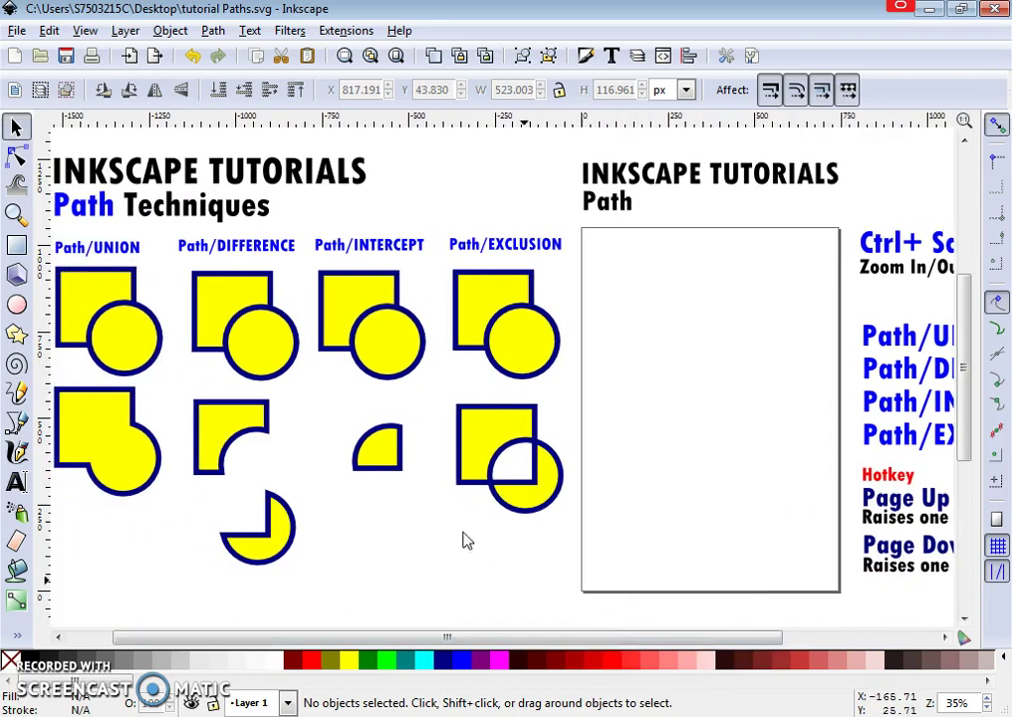
# Draw three practice rectangles with the Rectangle tool, then delete the last one.
pyautogui.click(16, 246)
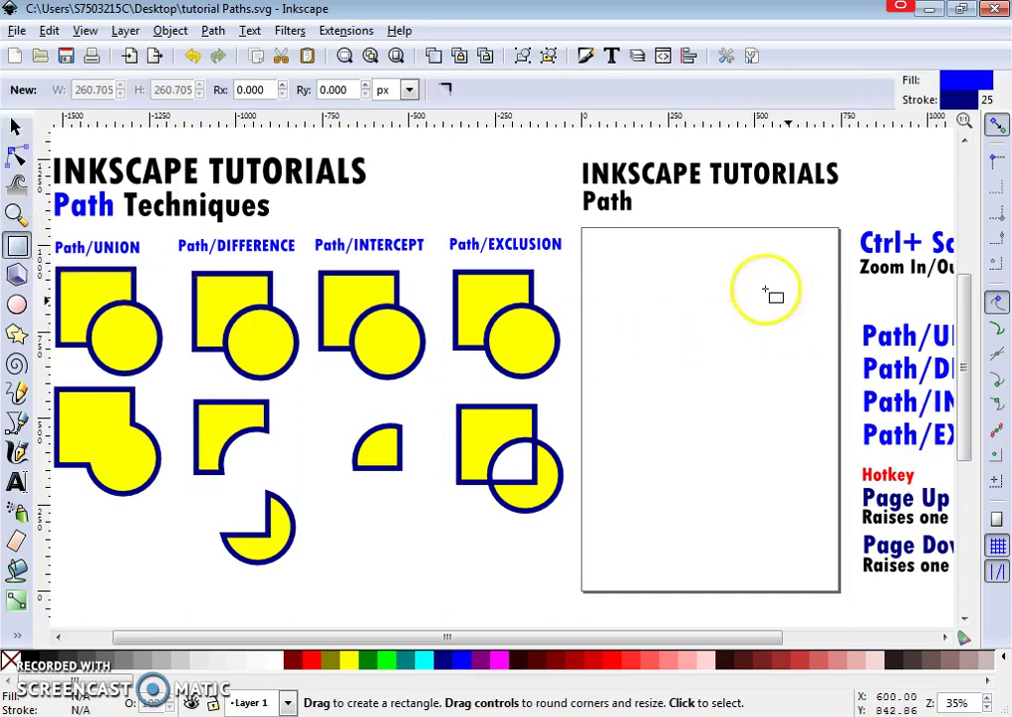
pyautogui.moveTo(601, 262); pyautogui.dragTo(751, 395)
pyautogui.moveTo(671, 434); pyautogui.dragTo(748, 512)
pyautogui.moveTo(591, 484)
pyautogui.mouseDown()
pyautogui.moveTo(684, 572)
pyautogui.moveTo(677, 551)
pyautogui.moveTo(703, 554)
pyautogui.moveTo(699, 565)
pyautogui.moveTo(708, 556)
pyautogui.moveTo(673, 526)
pyautogui.moveTo(649, 545)
pyautogui.moveTo(680, 554)
pyautogui.moveTo(673, 536)
pyautogui.moveTo(660, 551)
pyautogui.moveTo(678, 543)
pyautogui.moveTo(698, 471)
pyautogui.moveTo(663, 543)
pyautogui.moveTo(697, 558)
pyautogui.moveTo(688, 547)
pyautogui.moveTo(674, 555)
pyautogui.mouseUp()
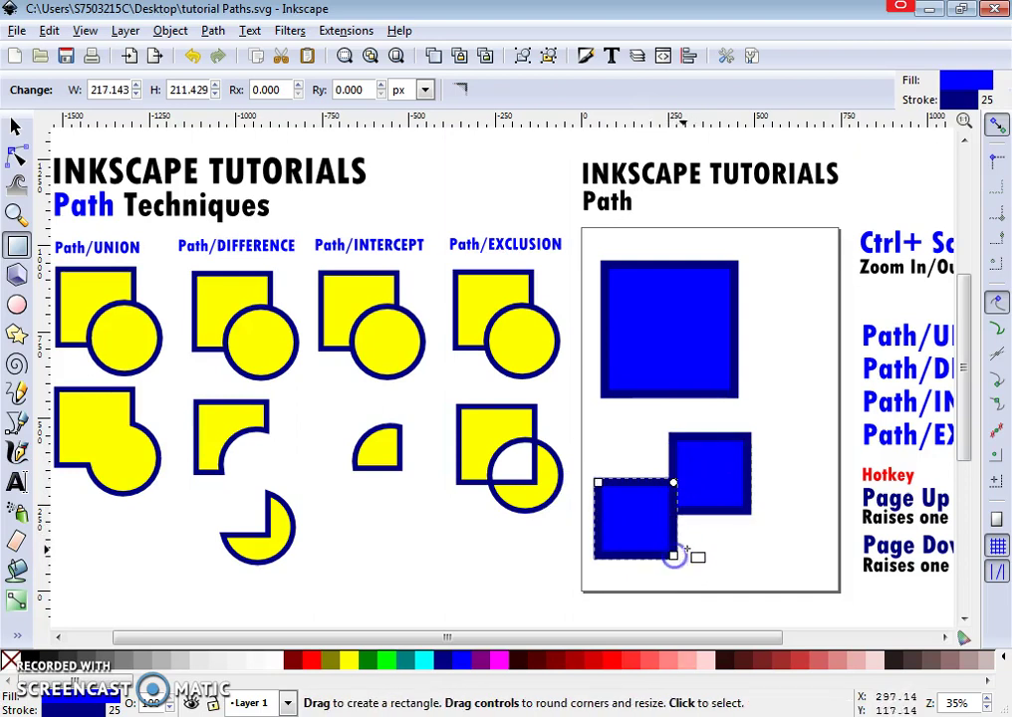
pyautogui.press('Delete')
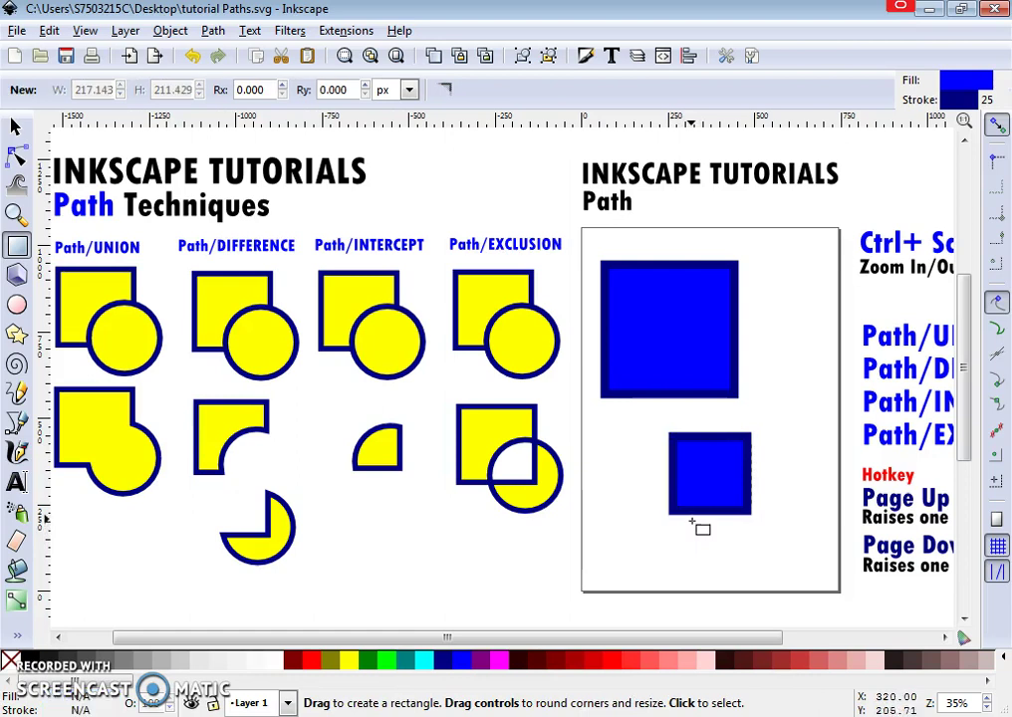
# Select the remaining two practice squares and delete them.
pyautogui.click(14, 122)
pyautogui.click(721, 503)
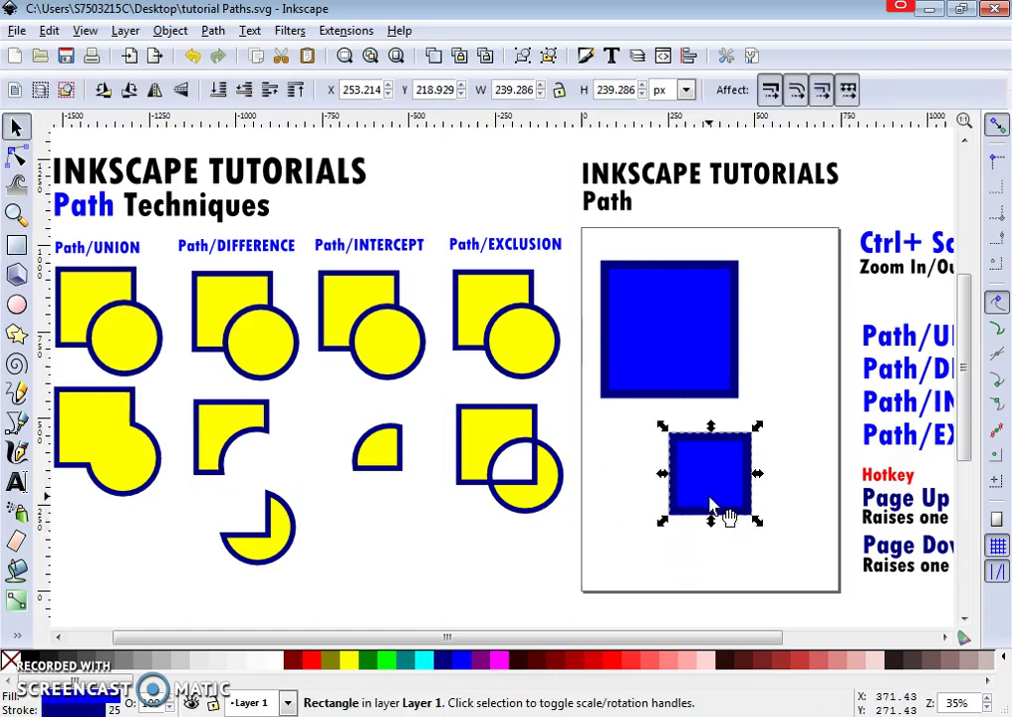
pyautogui.click(674, 361)
pyautogui.press('Delete')
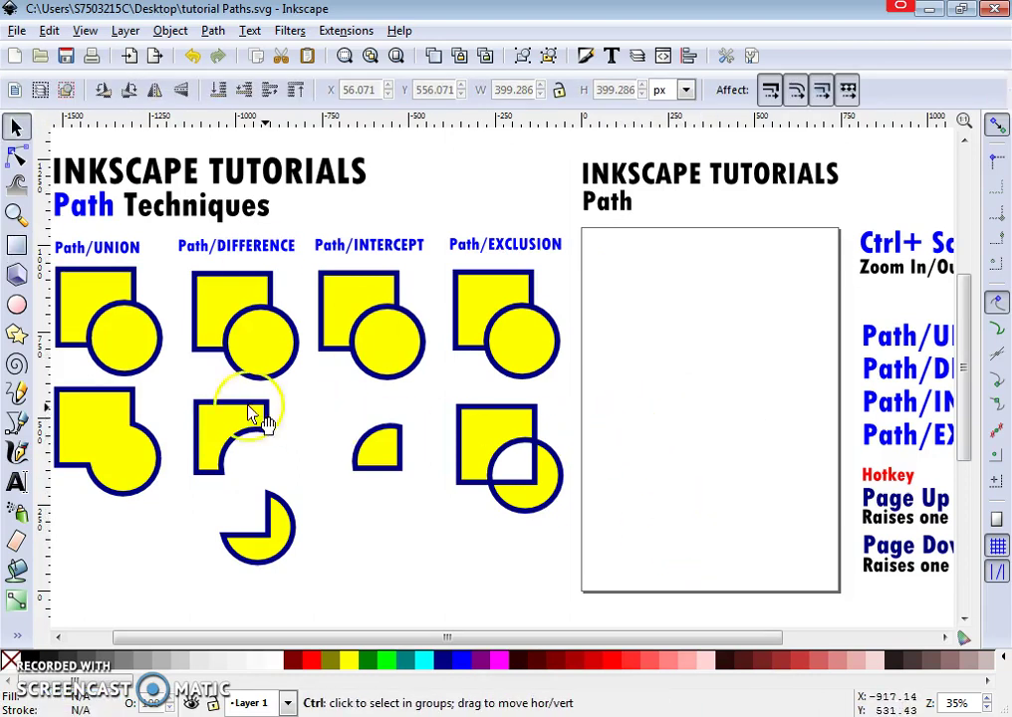
# Draw two new squares, round the lower one's corners, and add a square at top right.
pyautogui.click(17, 245)
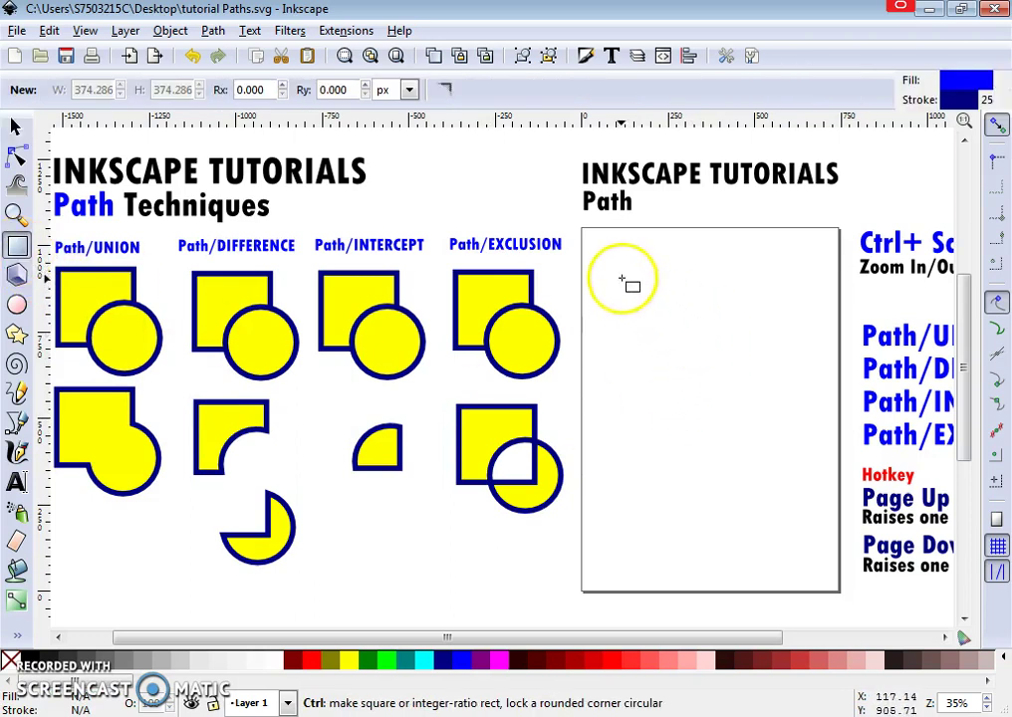
pyautogui.moveTo(618, 274); pyautogui.dragTo(762, 432)
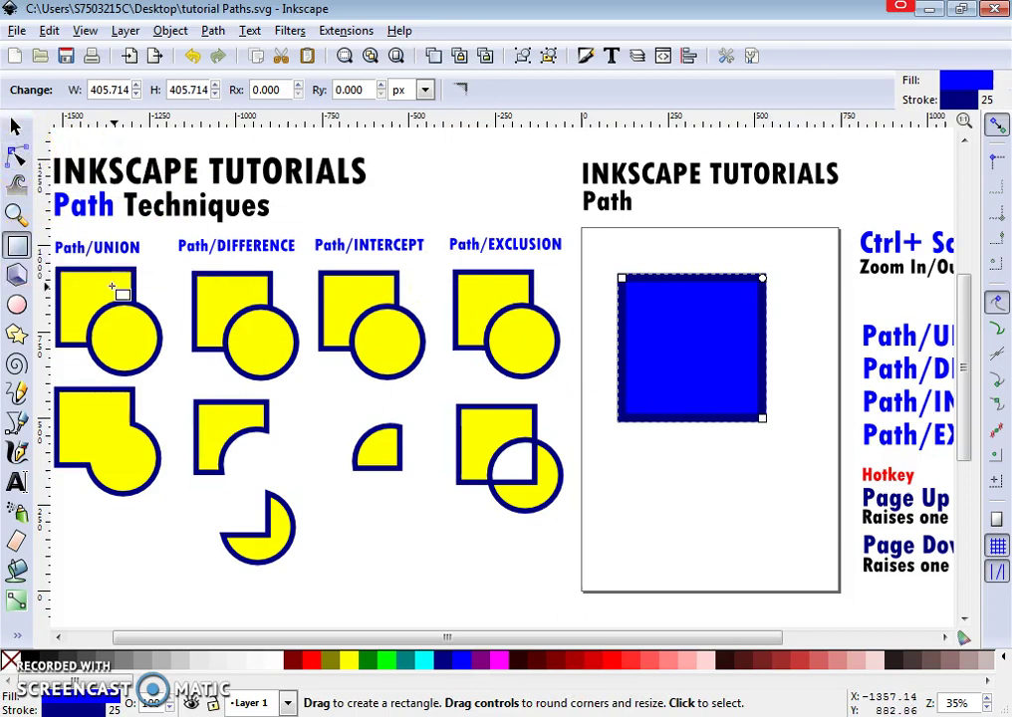
pyautogui.moveTo(619, 452); pyautogui.dragTo(729, 569)
pyautogui.click(16, 156)
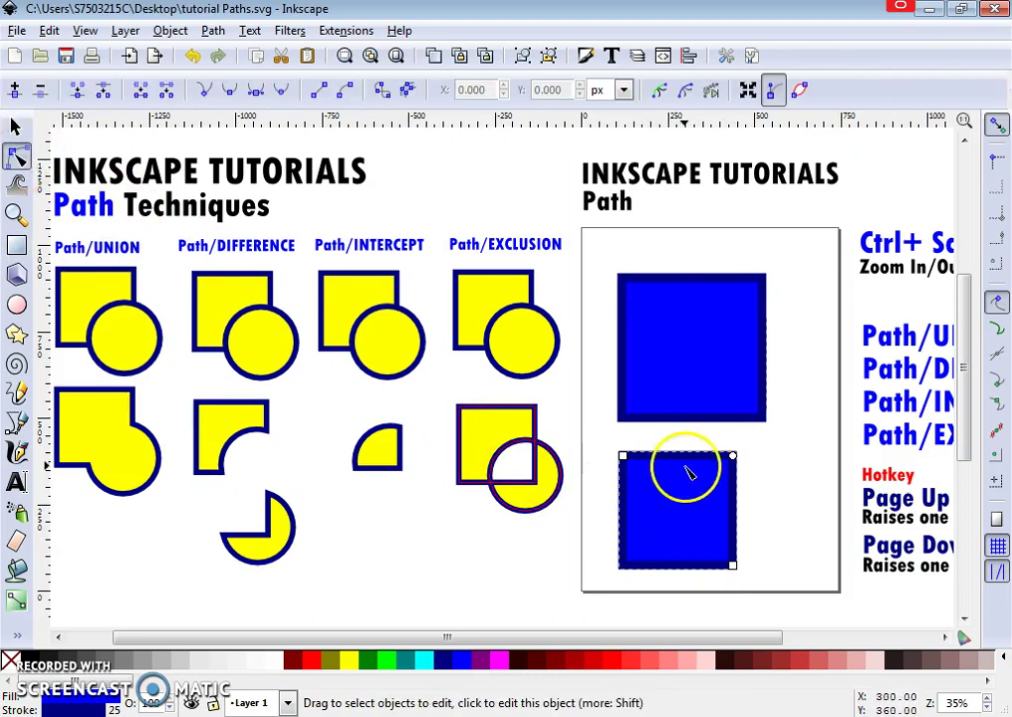
pyautogui.moveTo(735, 459); pyautogui.dragTo(739, 486)
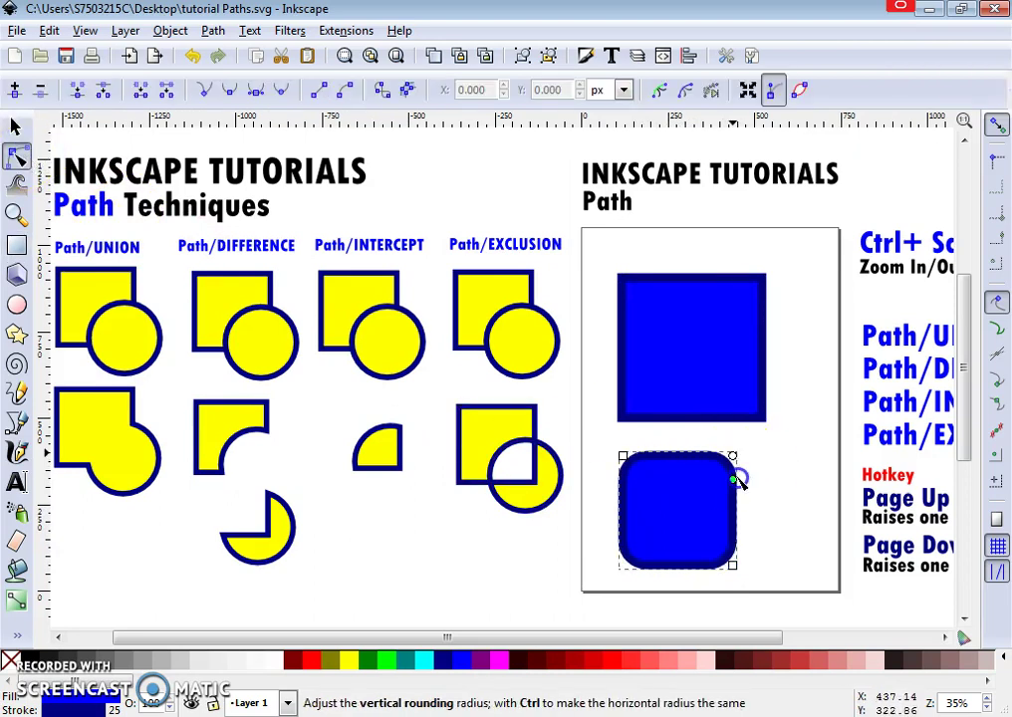
pyautogui.click(16, 126)
pyautogui.click(16, 245)
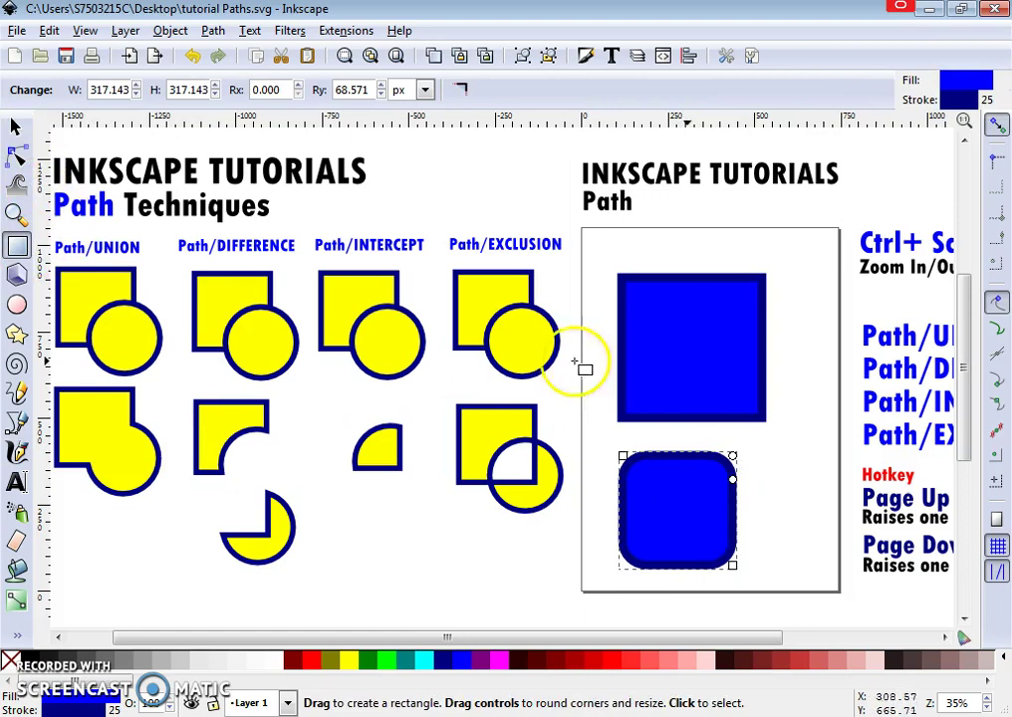
pyautogui.moveTo(746, 219); pyautogui.dragTo(850, 350)
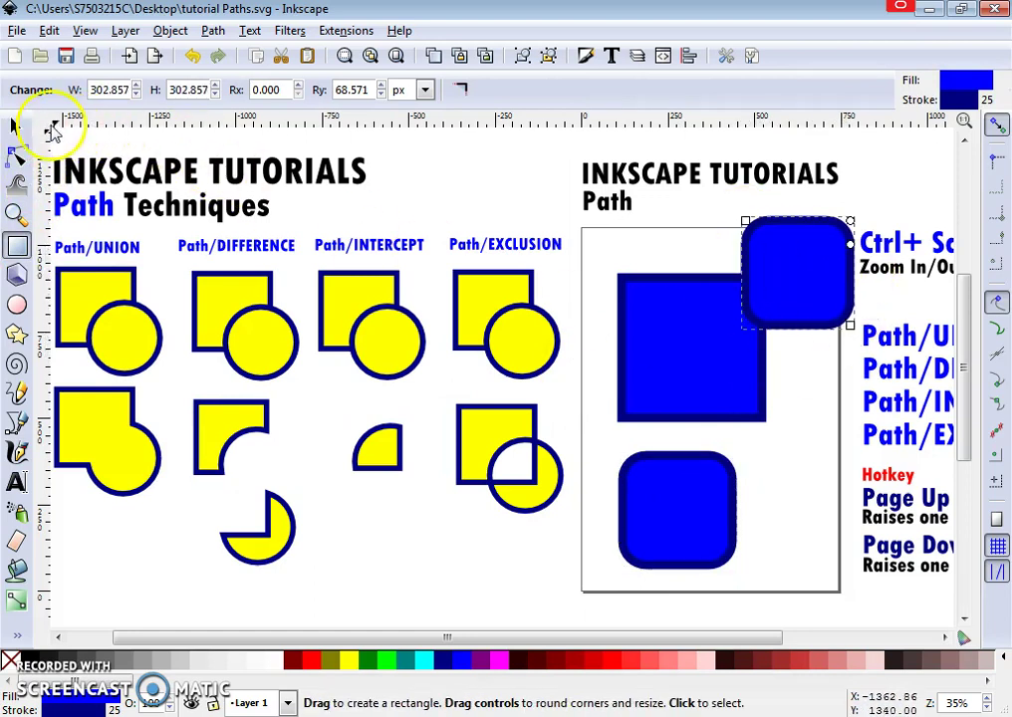
# Move the small square over the large one and experiment with its corner rounding.
pyautogui.click(16, 127)
pyautogui.moveTo(782, 292); pyautogui.dragTo(736, 284)
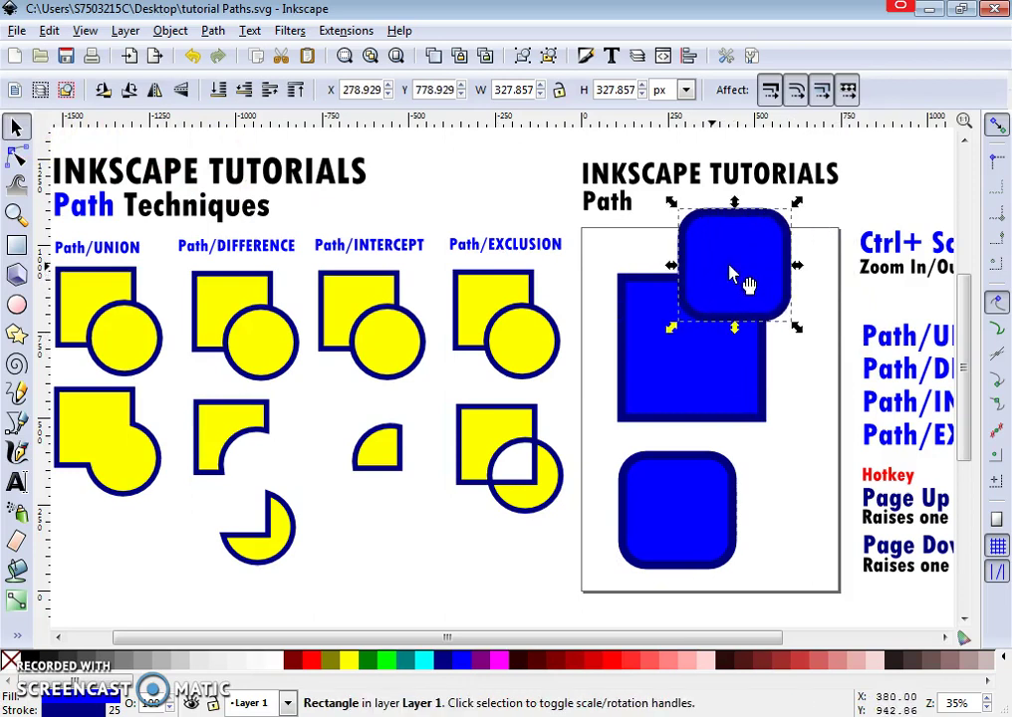
pyautogui.click(16, 158)
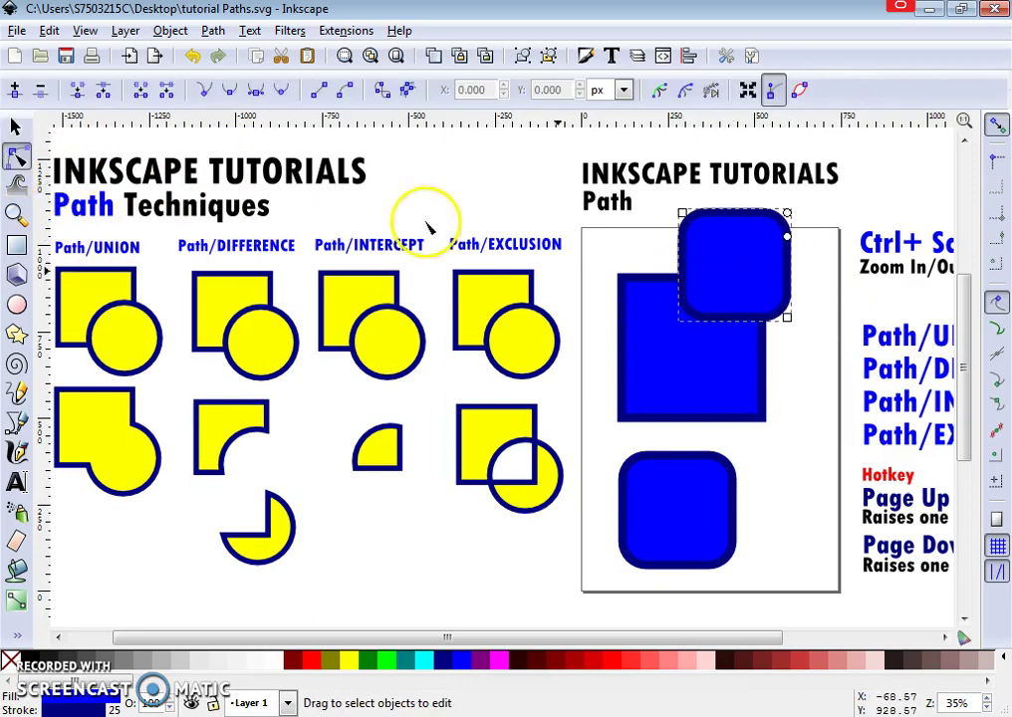
pyautogui.moveTo(787, 239); pyautogui.dragTo(786, 190)
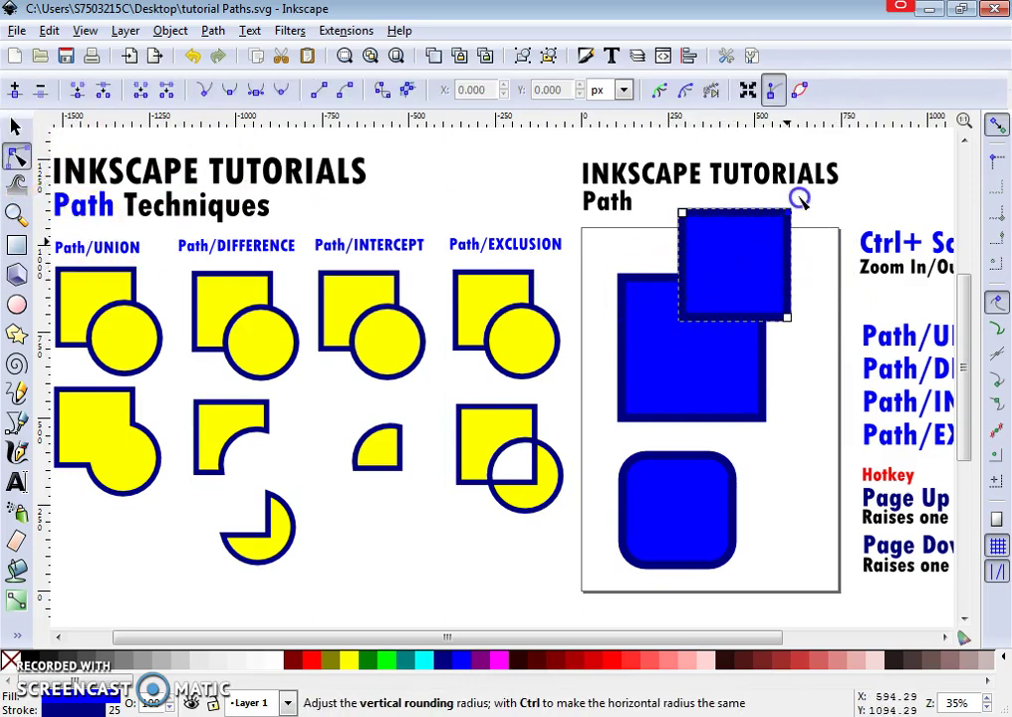
pyautogui.click(18, 123)
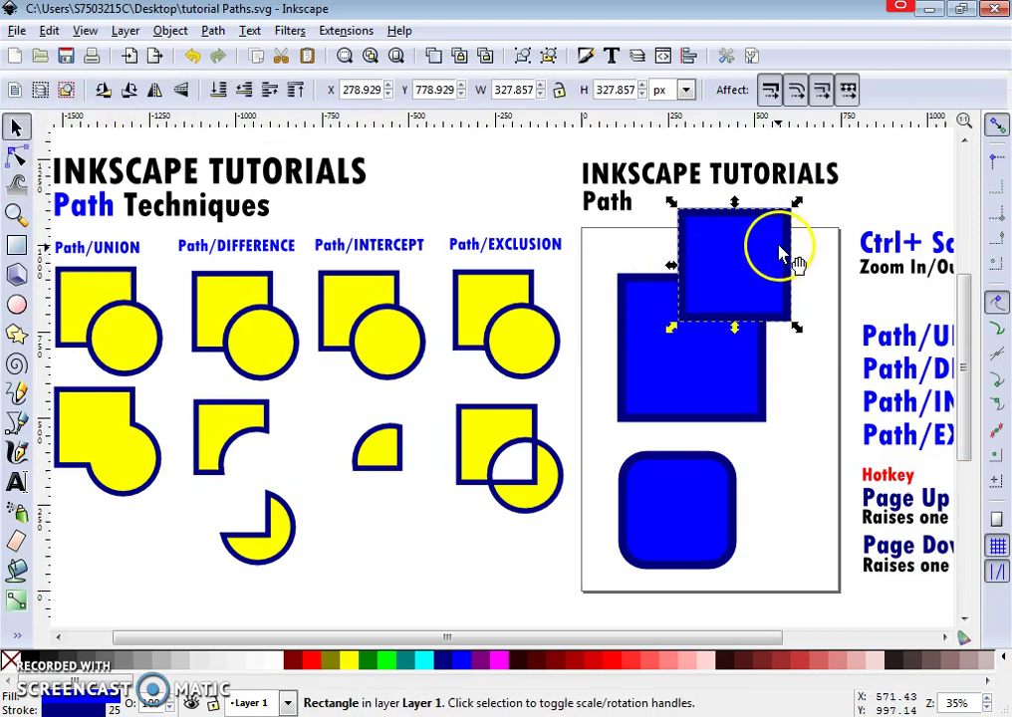
pyautogui.moveTo(786, 255); pyautogui.dragTo(761, 317)
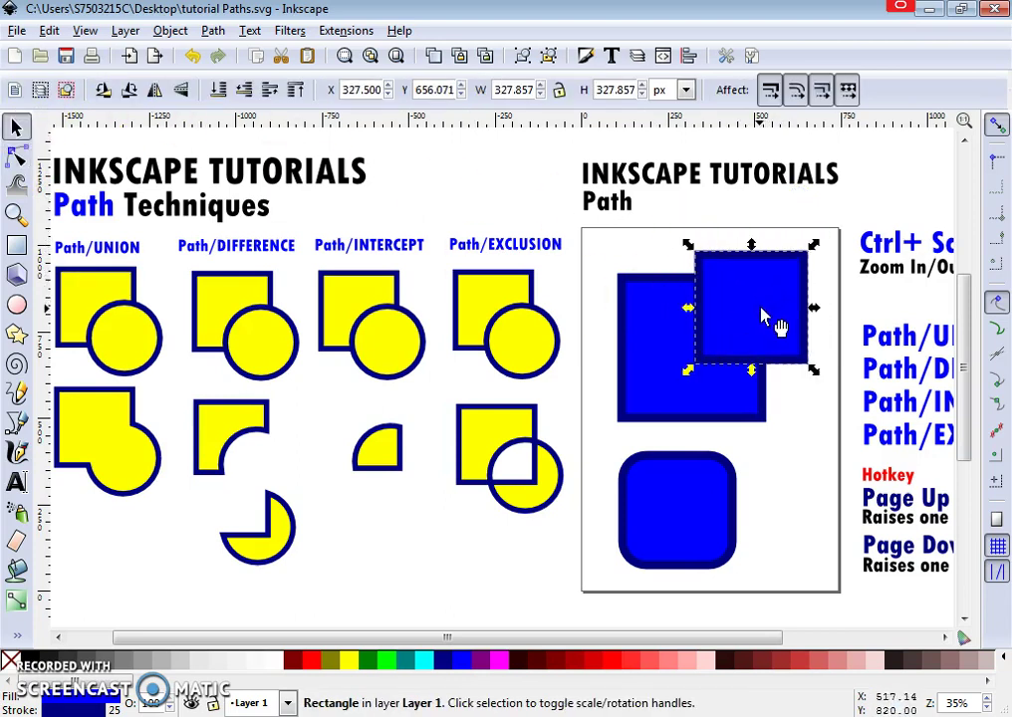
pyautogui.click(16, 156)
pyautogui.moveTo(804, 255); pyautogui.dragTo(327, 210)
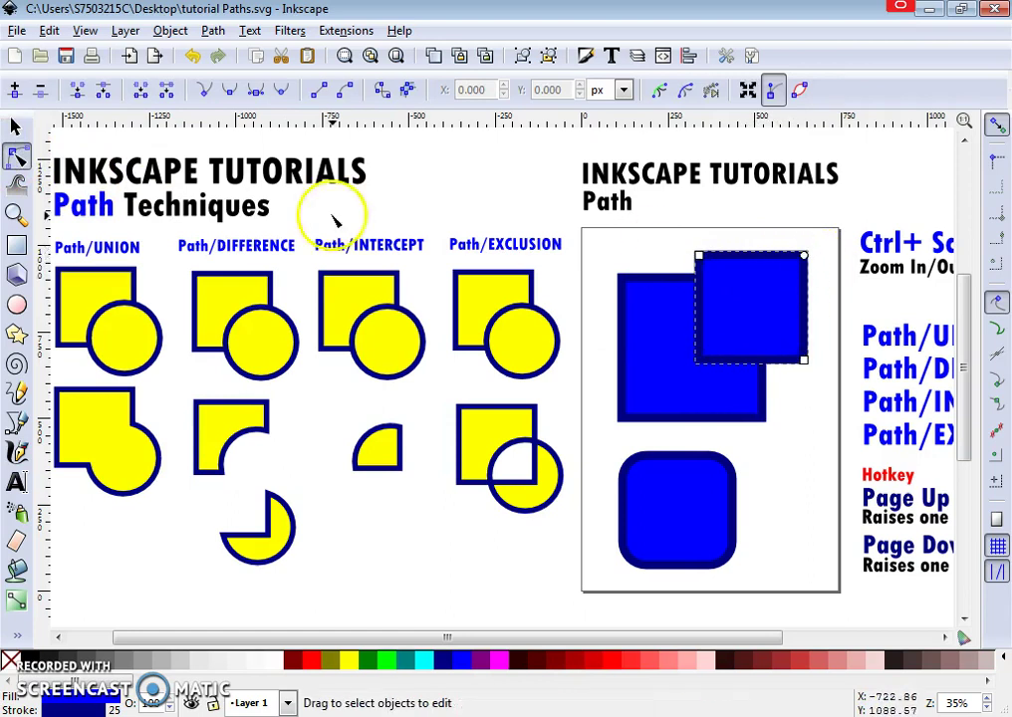
# Delete the small upper square and the rounded lower square.
pyautogui.click(17, 126)
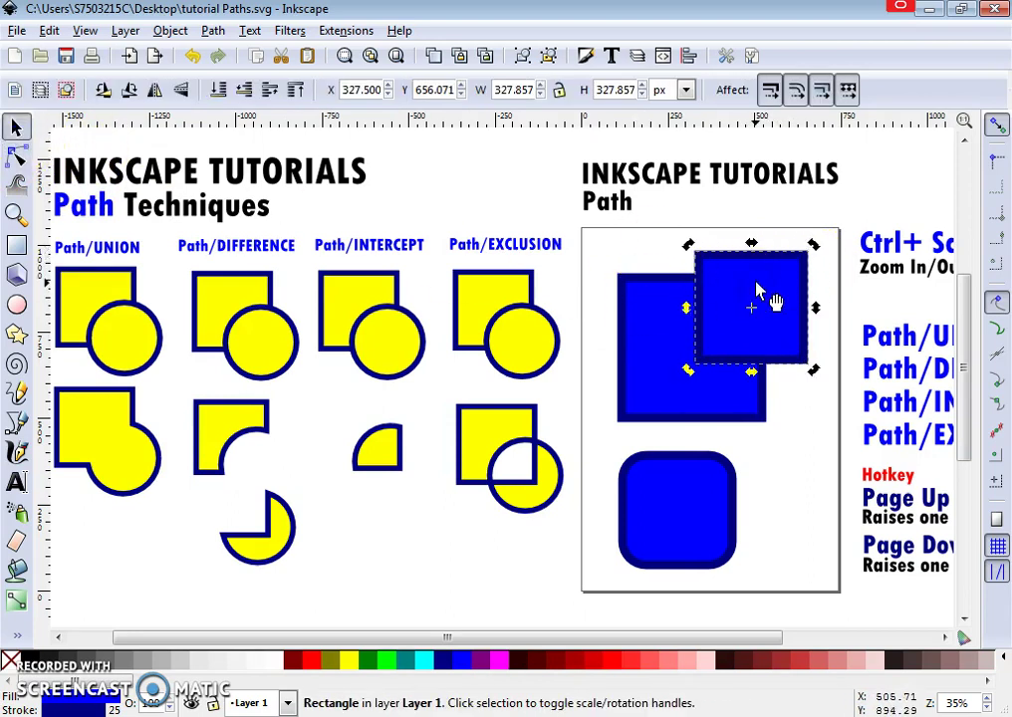
pyautogui.press('Delete')
pyautogui.click(753, 452)
pyautogui.click(711, 481)
pyautogui.press('Delete')
# Scale the remaining blue square down to 285 × 285 px.
pyautogui.click(696, 372)
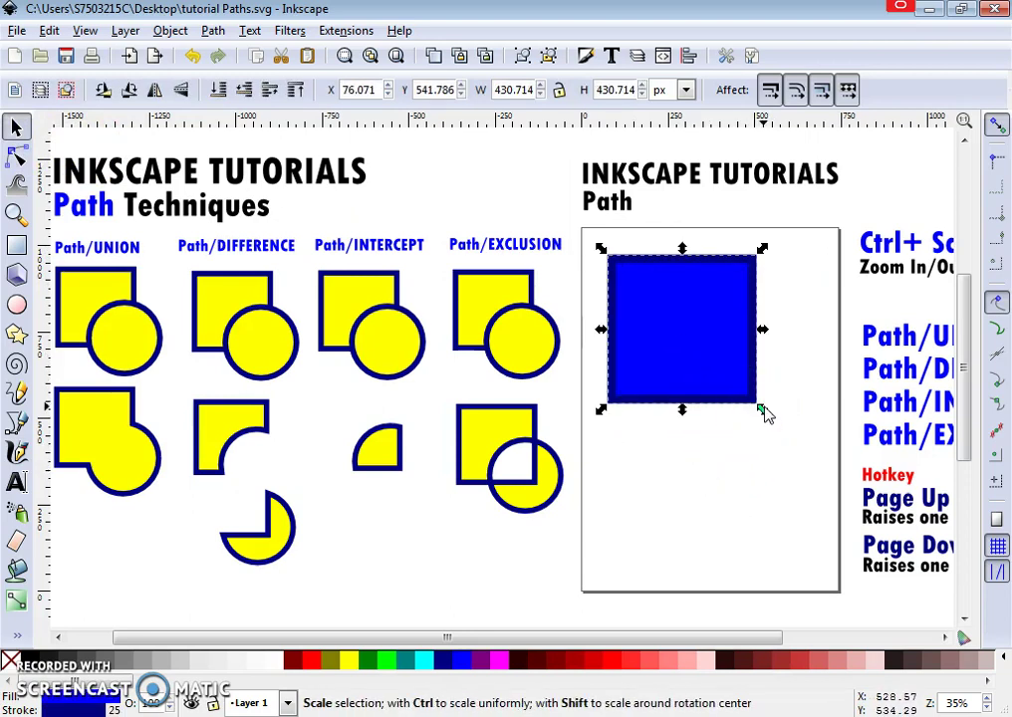
pyautogui.moveTo(764, 410); pyautogui.dragTo(734, 360)
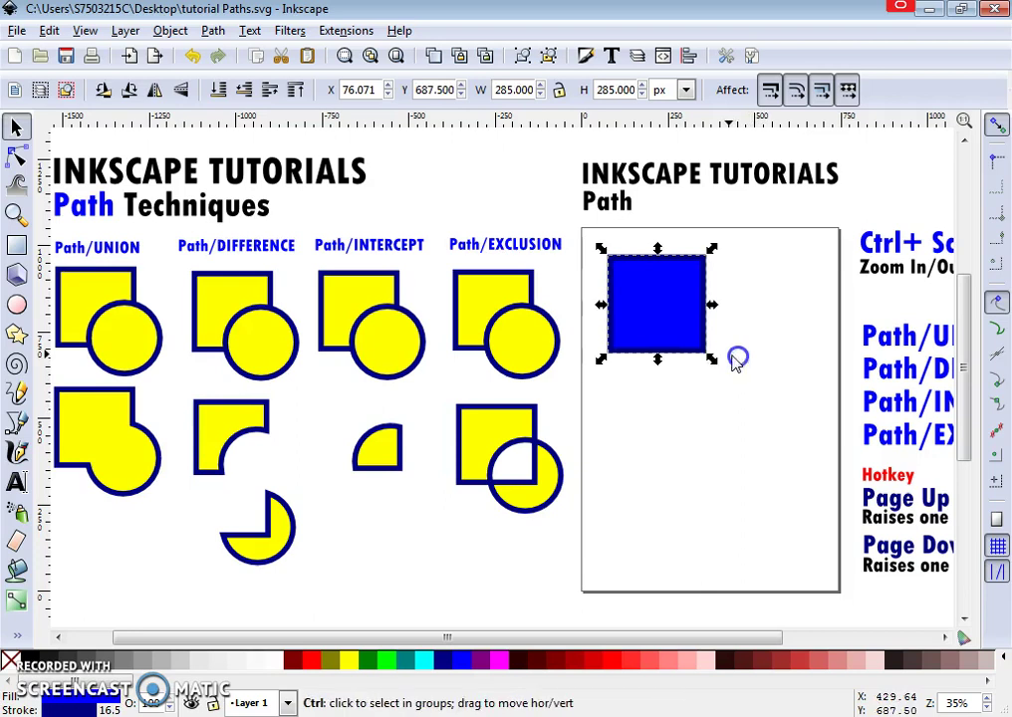
pyautogui.click(742, 369)
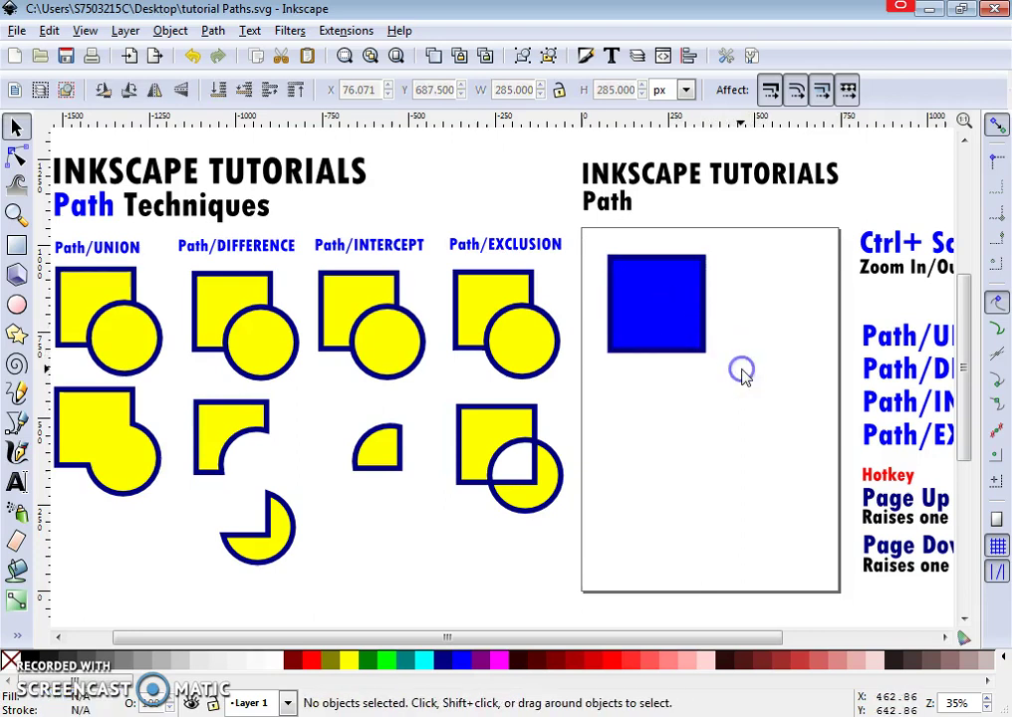
# Draw a circle and move it onto the square's lower-right corner.
pyautogui.click(18, 305)
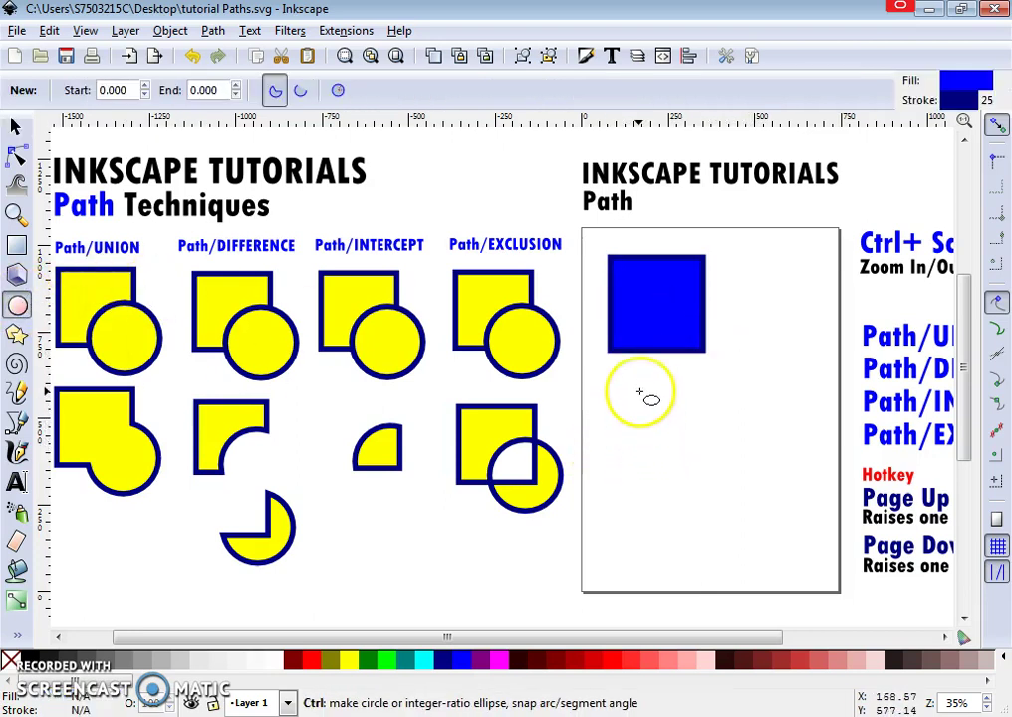
pyautogui.moveTo(640, 391)
pyautogui.mouseDown()
pyautogui.moveTo(713, 484)
pyautogui.moveTo(722, 488)
pyautogui.moveTo(723, 474)
pyautogui.mouseUp()
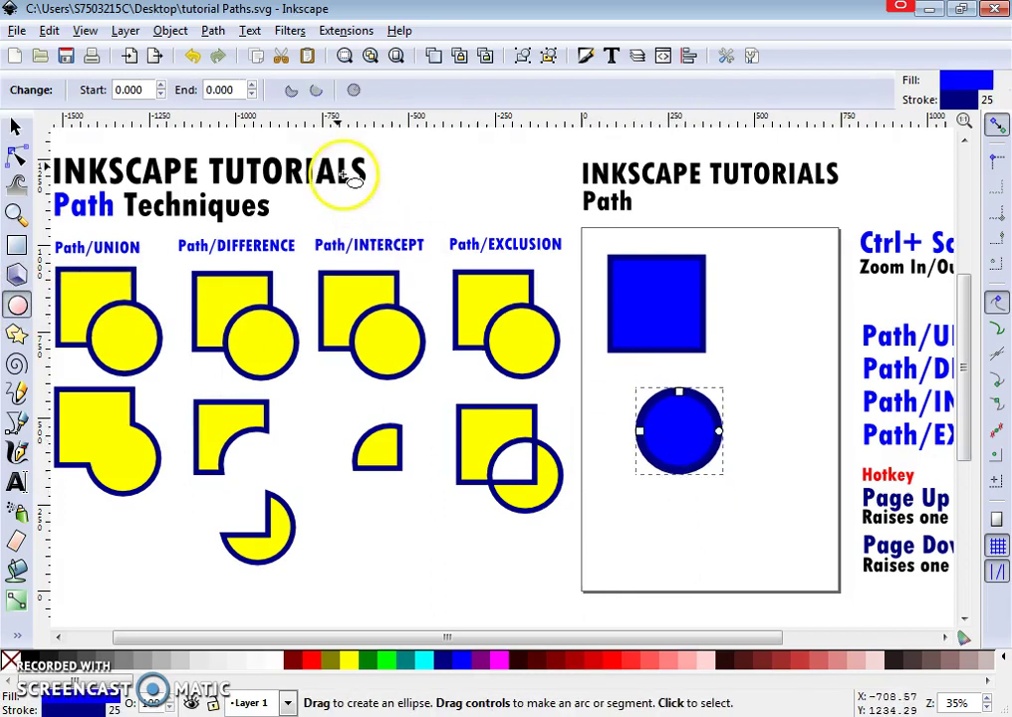
pyautogui.click(18, 128)
pyautogui.moveTo(671, 429); pyautogui.dragTo(702, 357)
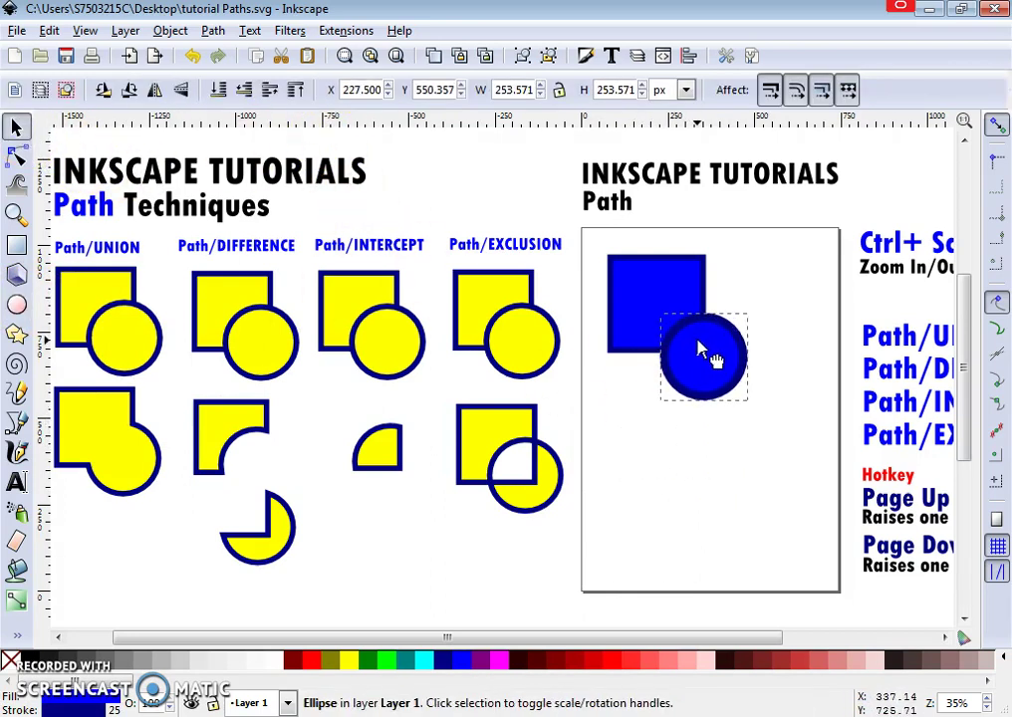
# Fill the square and then the circle with the yellow swatch.
pyautogui.keyDown('alt'); pyautogui.click(705, 341); pyautogui.keyUp('alt')
pyautogui.click(709, 340)
pyautogui.click(664, 295)
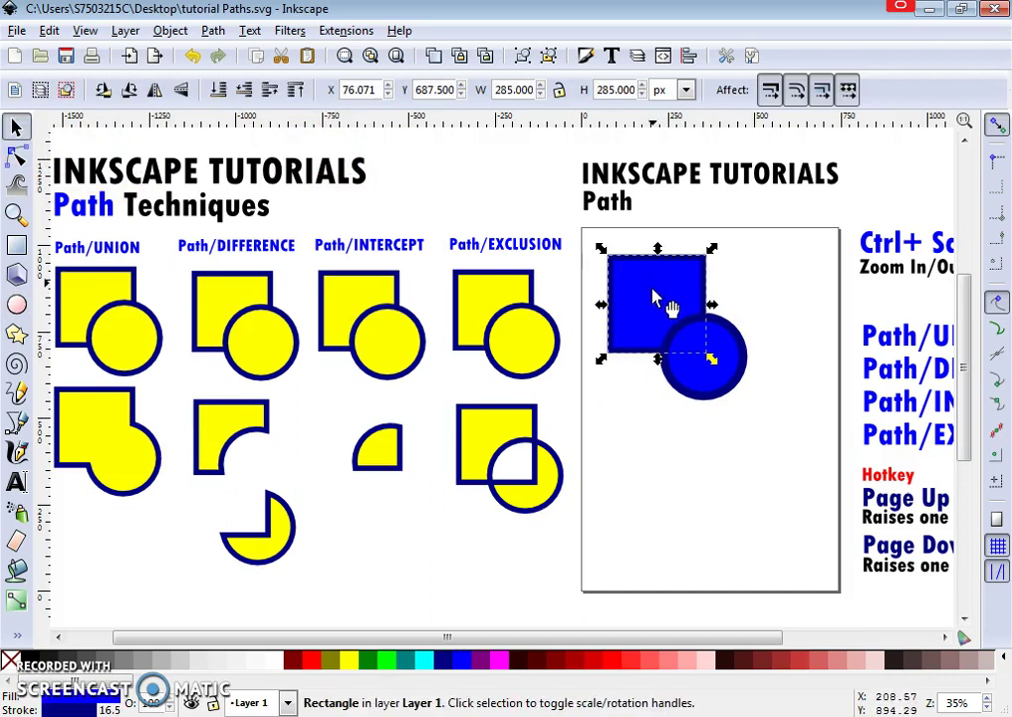
pyautogui.click(354, 663)
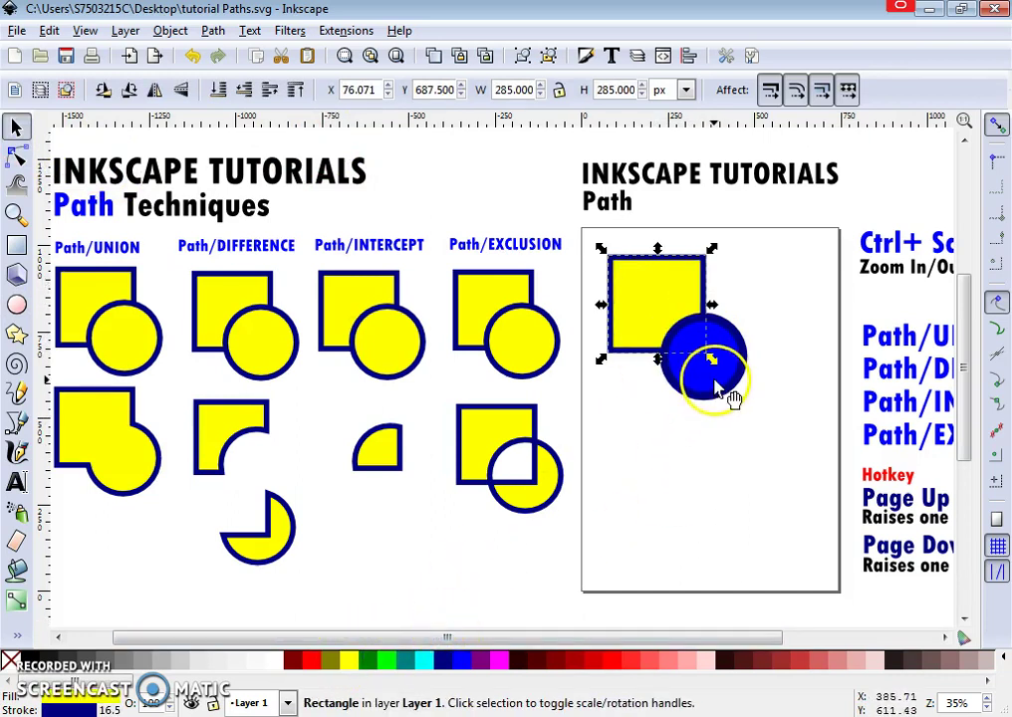
pyautogui.click(724, 390)
pyautogui.click(355, 661)
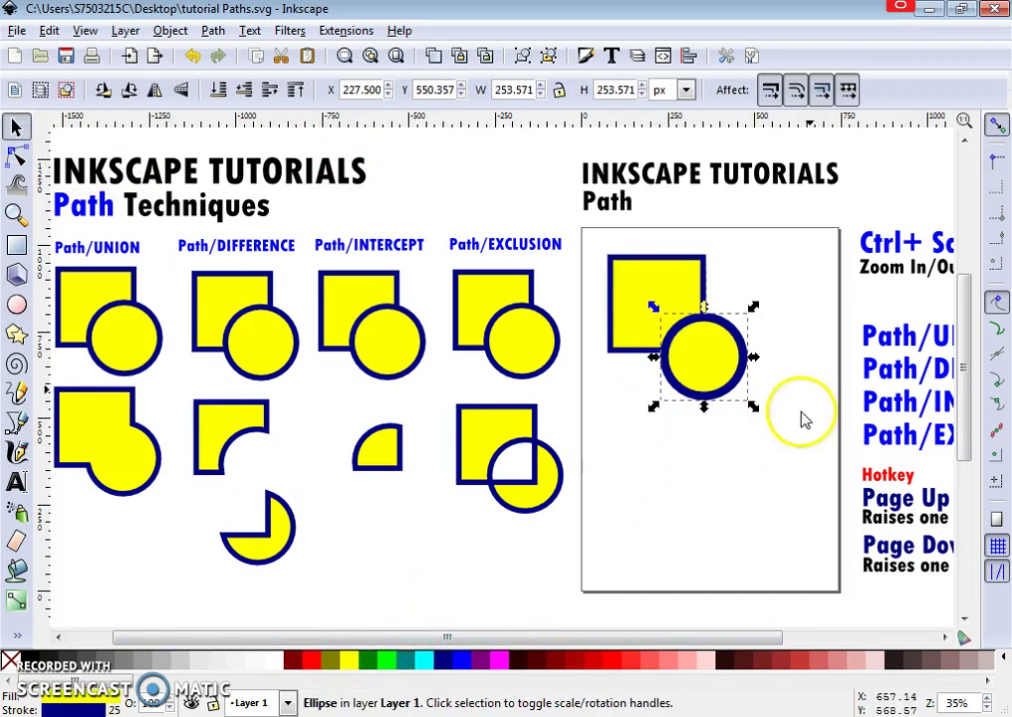
# Zoom in on the yellow square and circle, then rubber-band select both together.
pyautogui.click(714, 307)
pyautogui.click(678, 287)
pyautogui.keyDown('ctrl'); pyautogui.scroll(2, 747, 289); pyautogui.keyUp('ctrl')
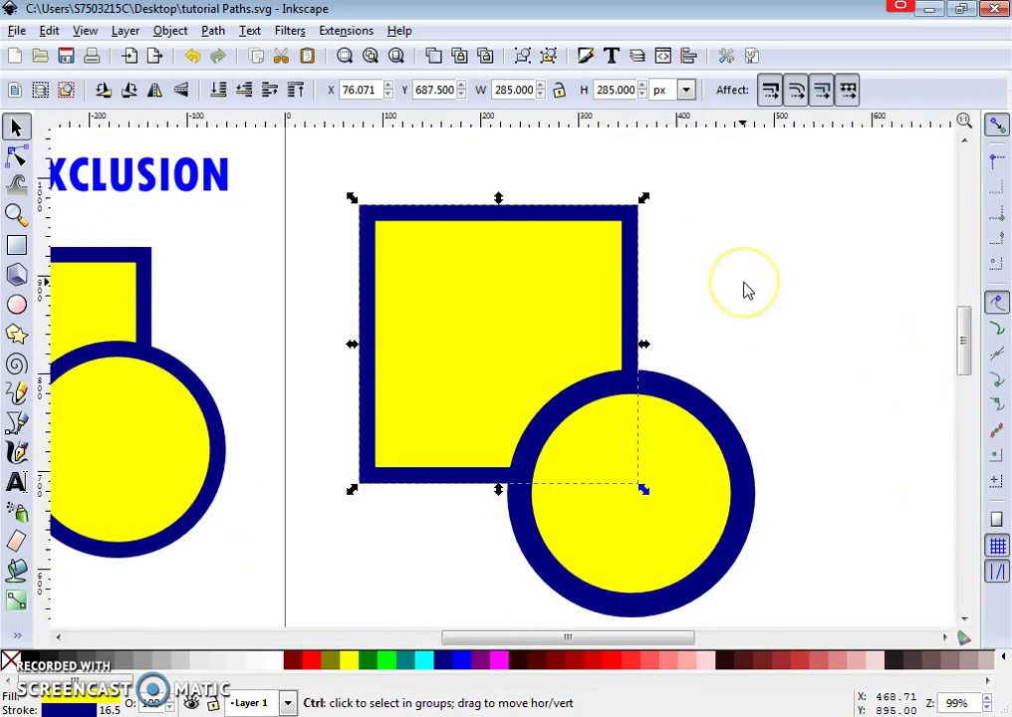
pyautogui.scroll(1, 747, 291)
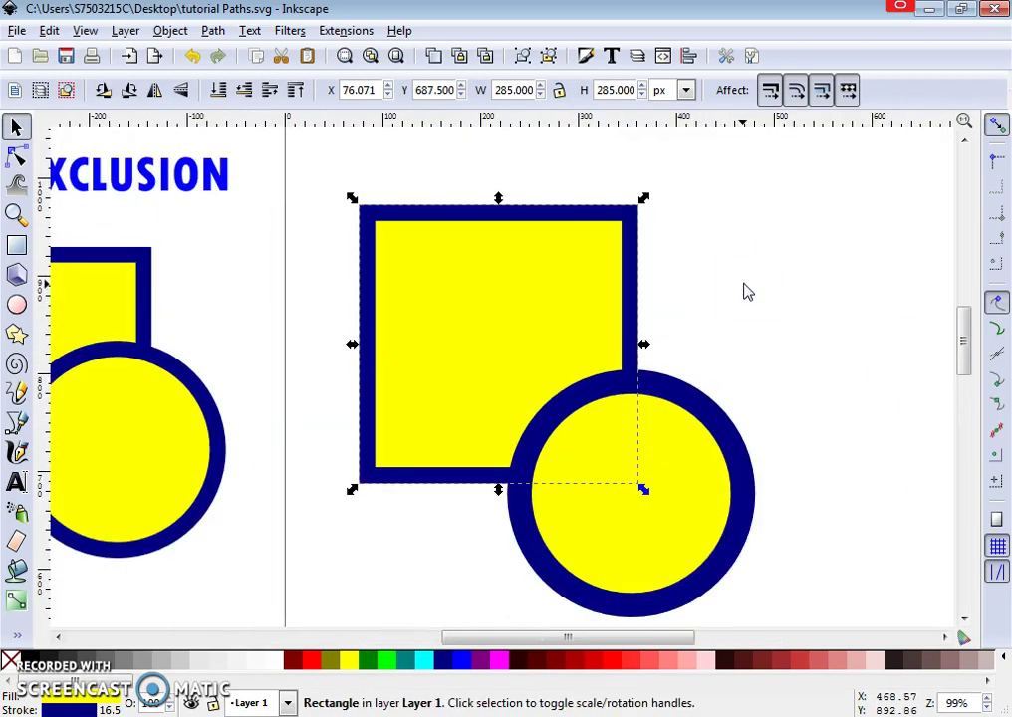
pyautogui.keyDown('ctrl'); pyautogui.scroll(-1, 747, 291); pyautogui.keyUp('ctrl')
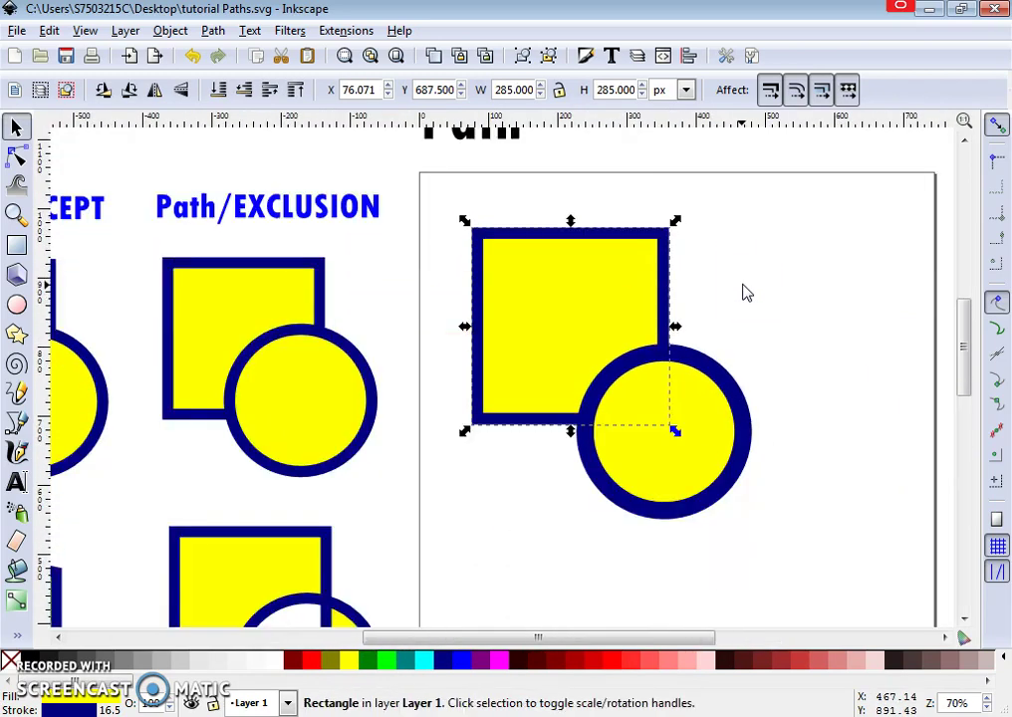
pyautogui.scroll(-1, 747, 291)
pyautogui.click(739, 297)
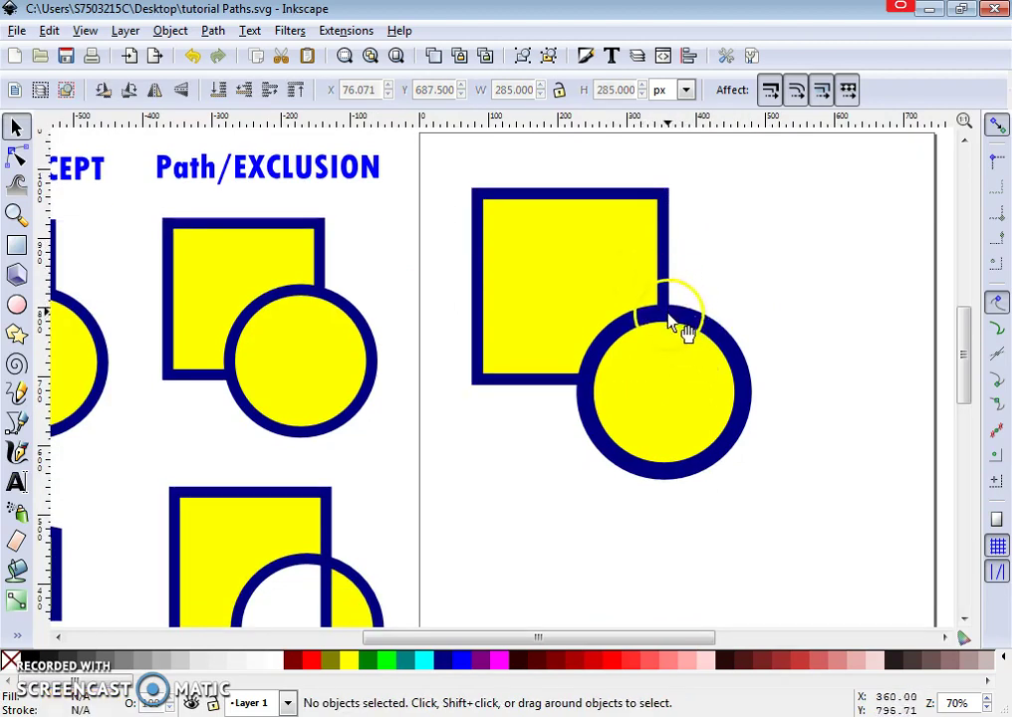
pyautogui.click(590, 286)
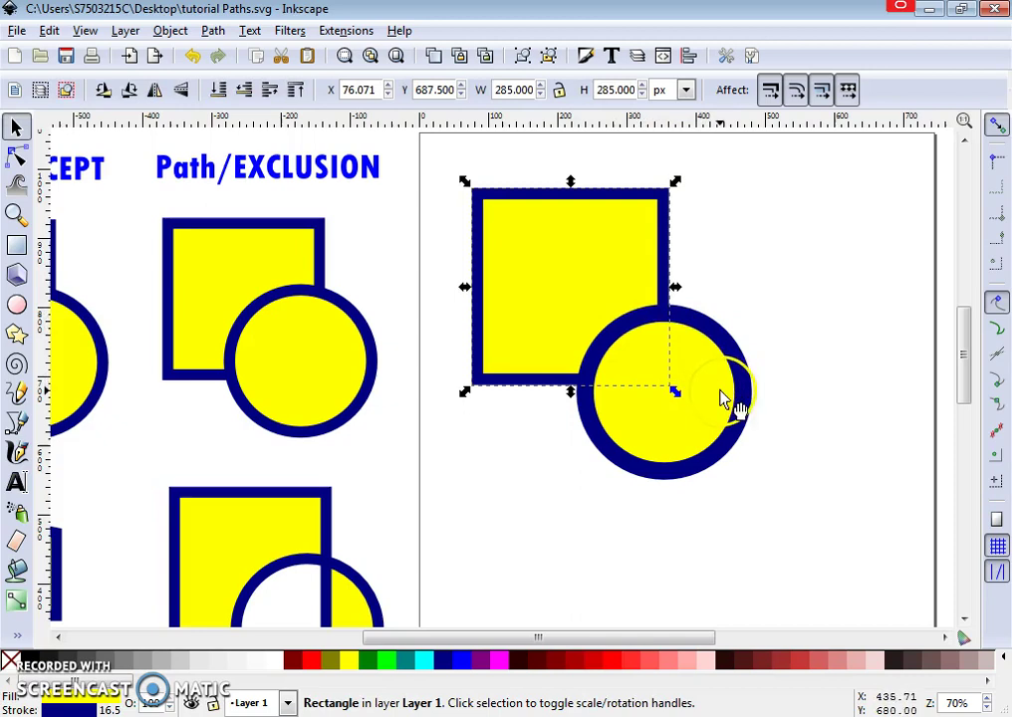
pyautogui.click(732, 402)
pyautogui.click(807, 251)
pyautogui.moveTo(815, 165); pyautogui.dragTo(429, 509)
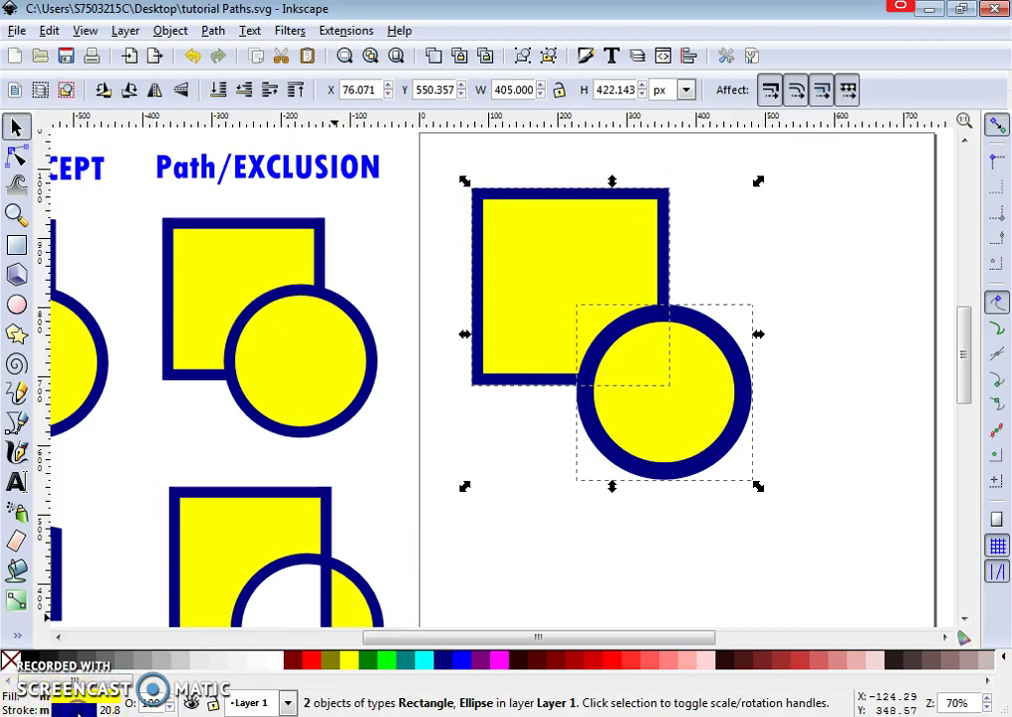
# Set the pair's stroke width to 20 pt in Fill and Stroke, after briefly trying 10 pt.
pyautogui.hotkey('ctrl', 'shift', 'f')
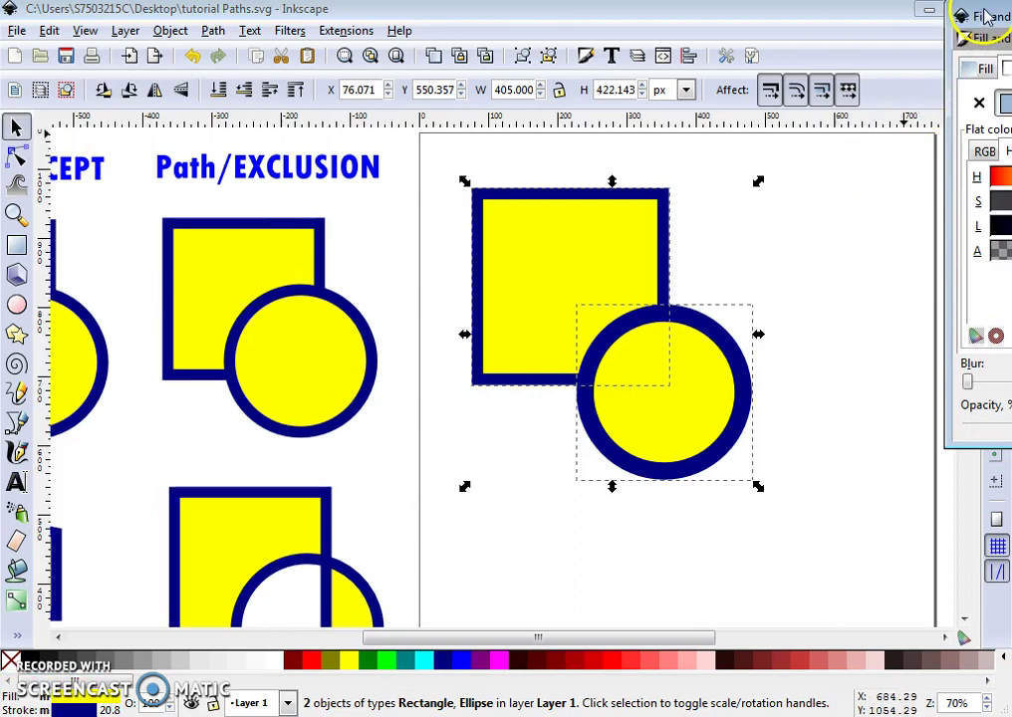
pyautogui.moveTo(986, 17)
pyautogui.mouseDown()
pyautogui.moveTo(696, 64)
pyautogui.moveTo(558, 68)
pyautogui.mouseUp()
pyautogui.click(711, 127)
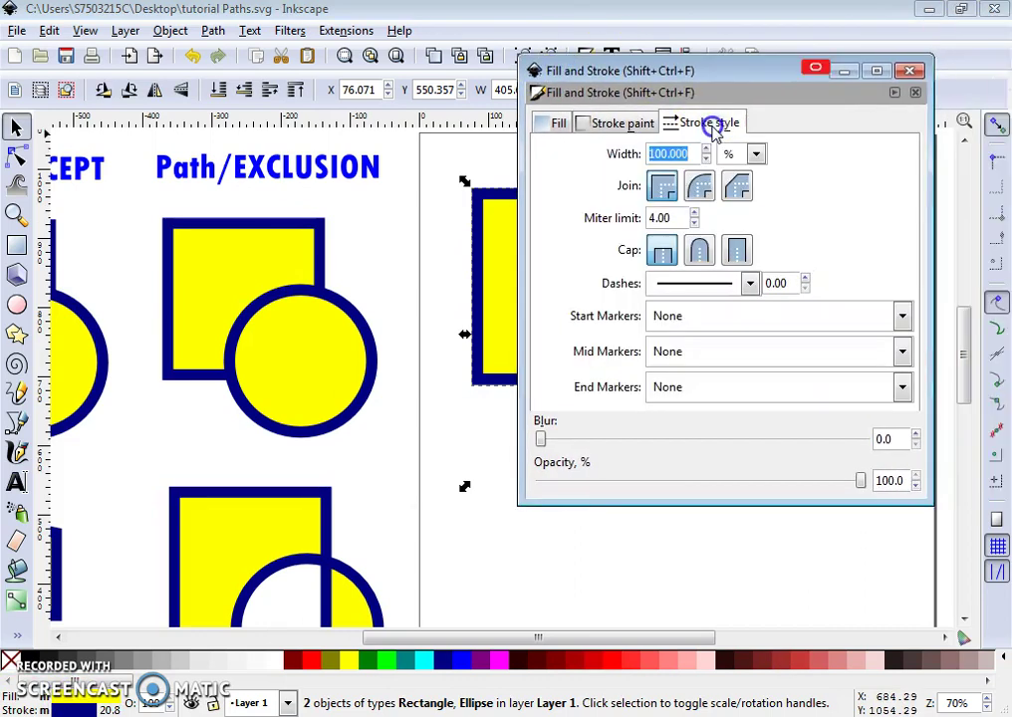
pyautogui.click(757, 154)
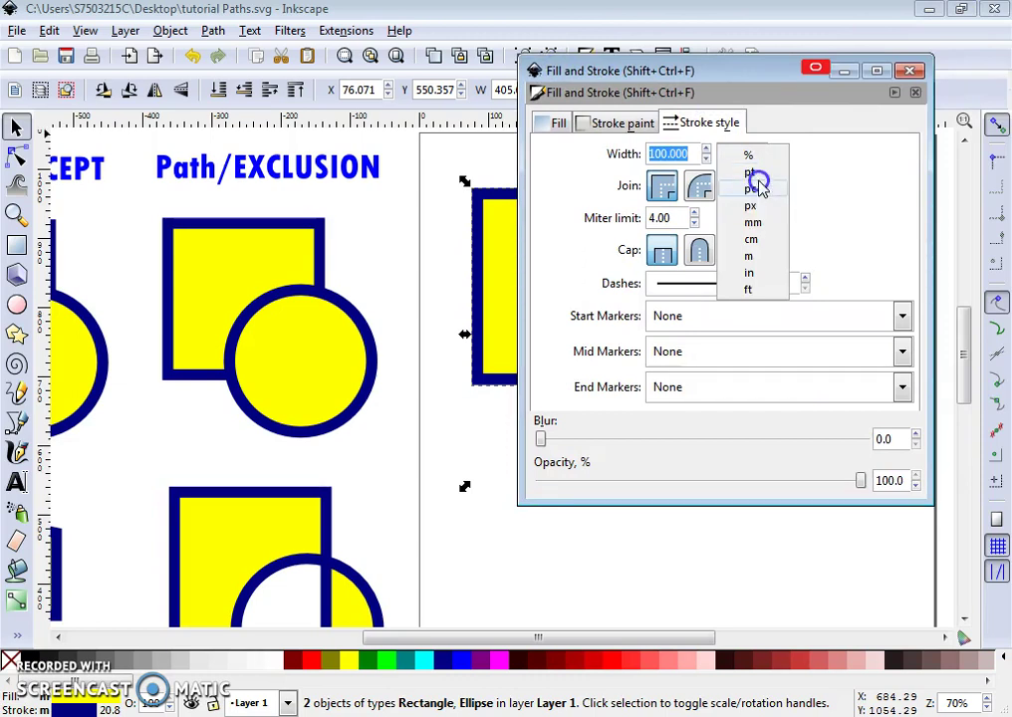
pyautogui.click(756, 175)
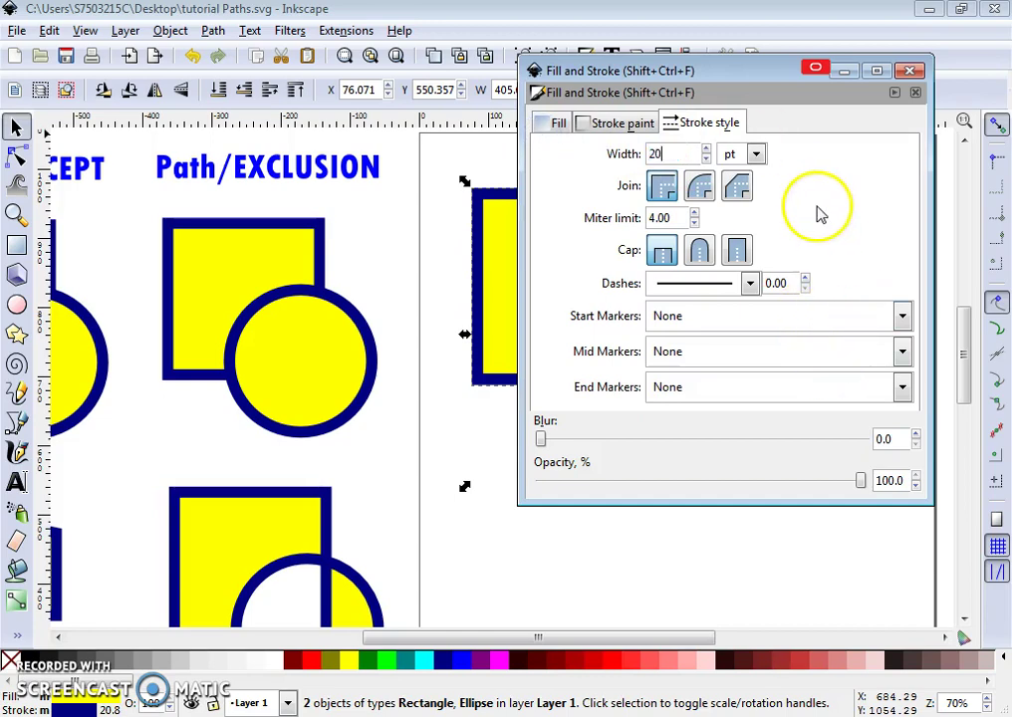
pyautogui.press('Return')
pyautogui.moveTo(747, 70)
pyautogui.mouseDown()
pyautogui.moveTo(723, 400)
pyautogui.moveTo(346, 167)
pyautogui.mouseUp()
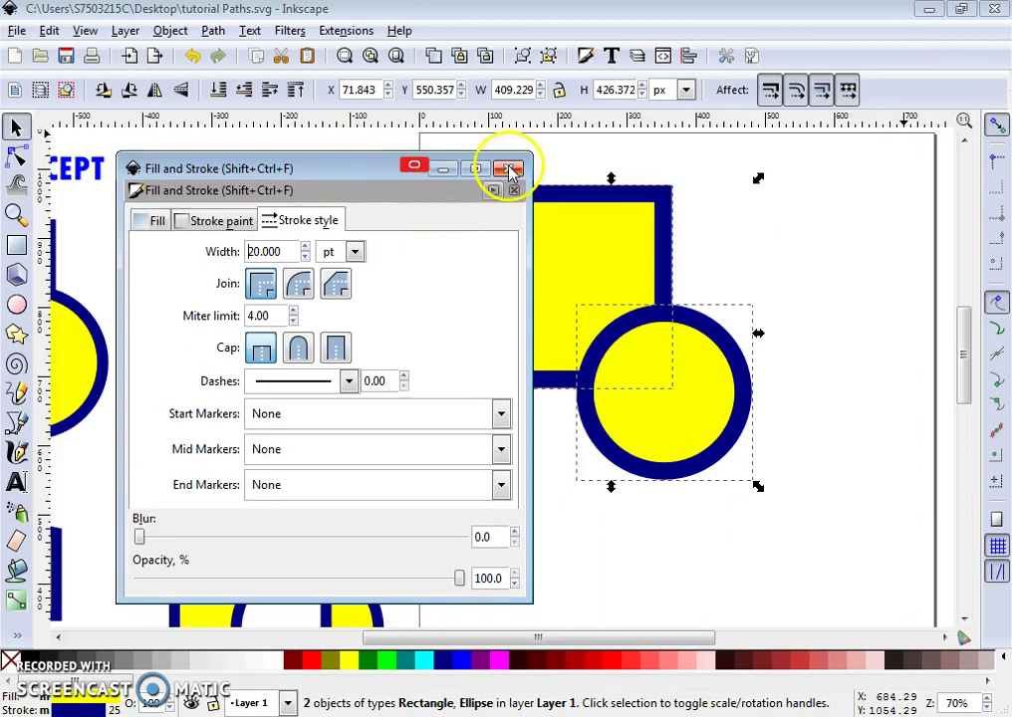
pyautogui.write('10')
pyautogui.press('Return')
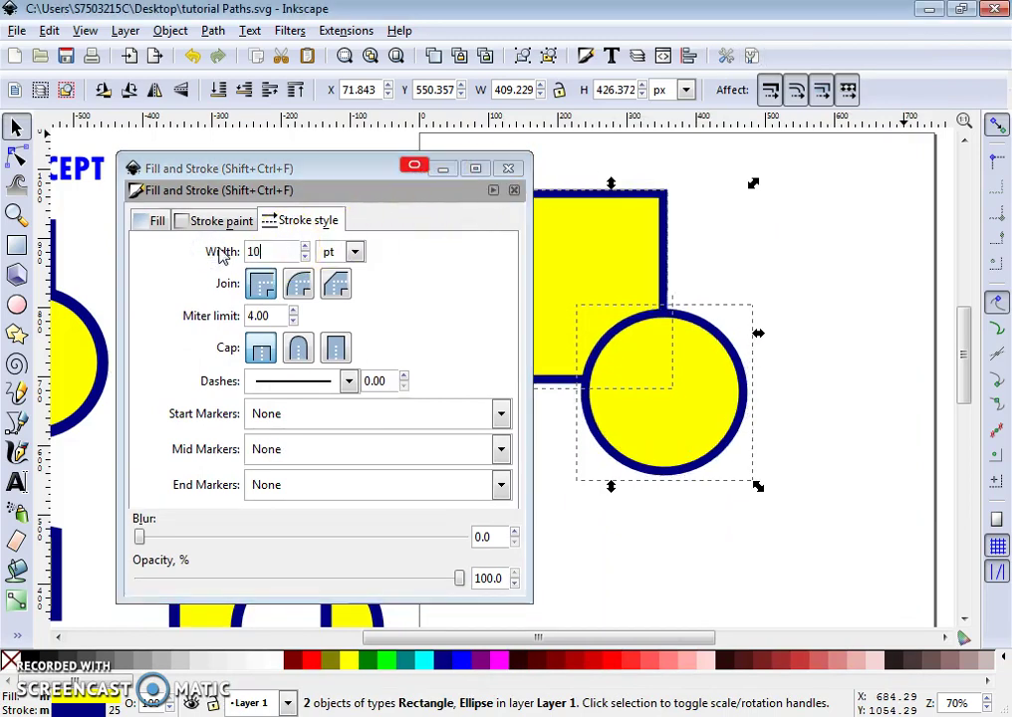
pyautogui.click(211, 252)
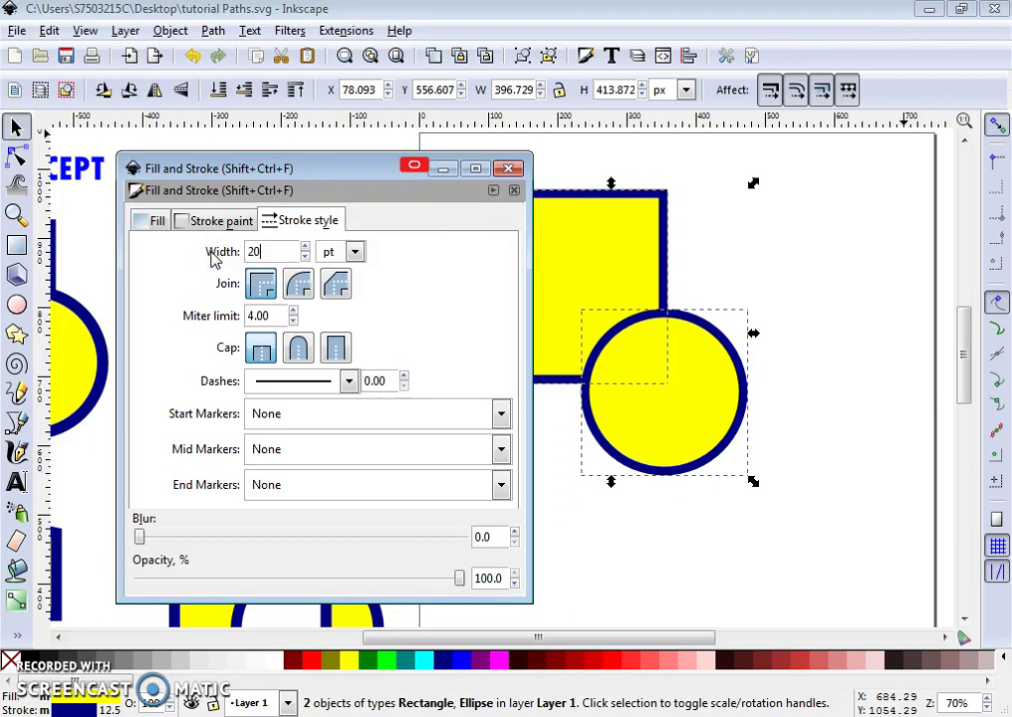
pyautogui.press('Return')
# Move the circle up-left onto the square and enlarge it proportionally.
pyautogui.click(508, 169)
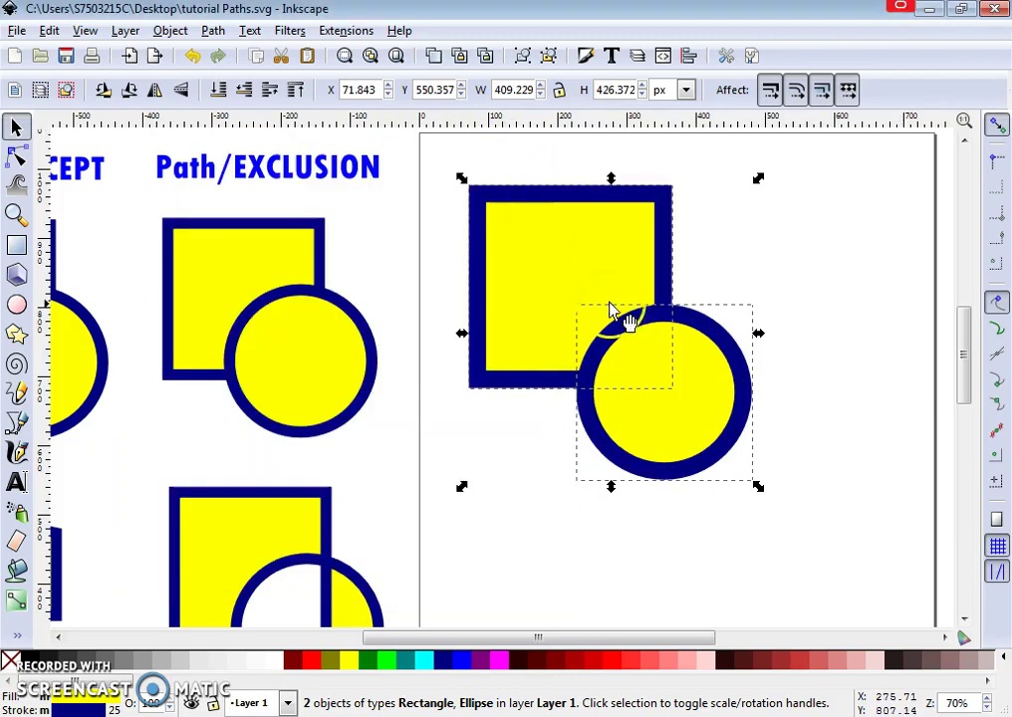
pyautogui.click(719, 356)
pyautogui.moveTo(718, 356)
pyautogui.mouseDown()
pyautogui.moveTo(639, 317)
pyautogui.moveTo(653, 350)
pyautogui.moveTo(665, 342)
pyautogui.mouseUp()
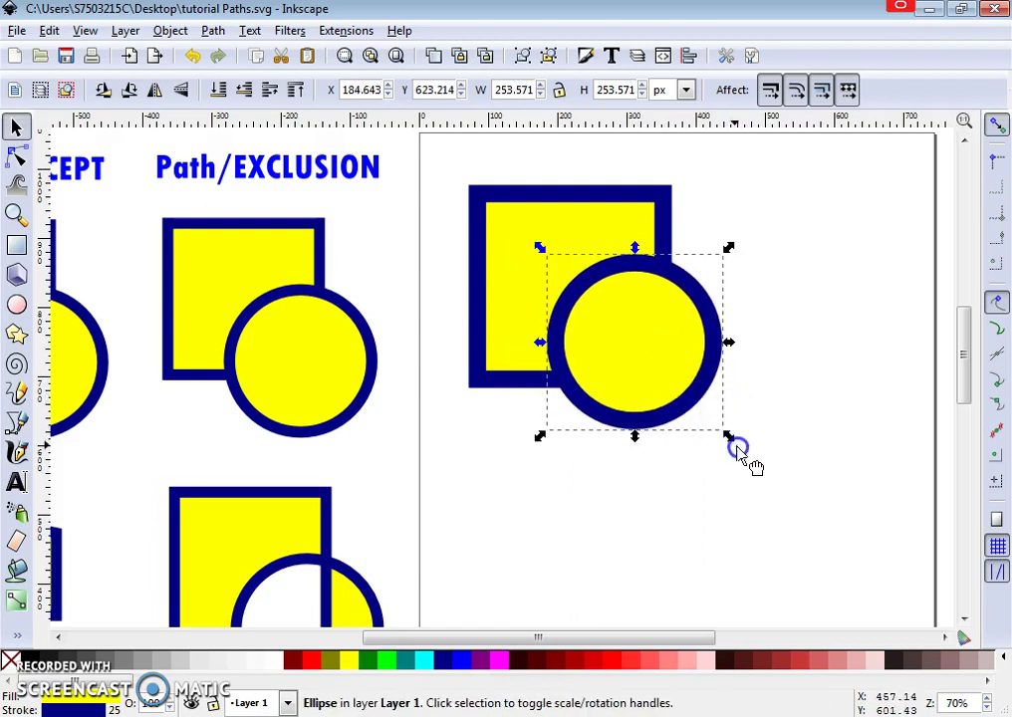
pyautogui.moveTo(728, 435); pyautogui.dragTo(770, 488)
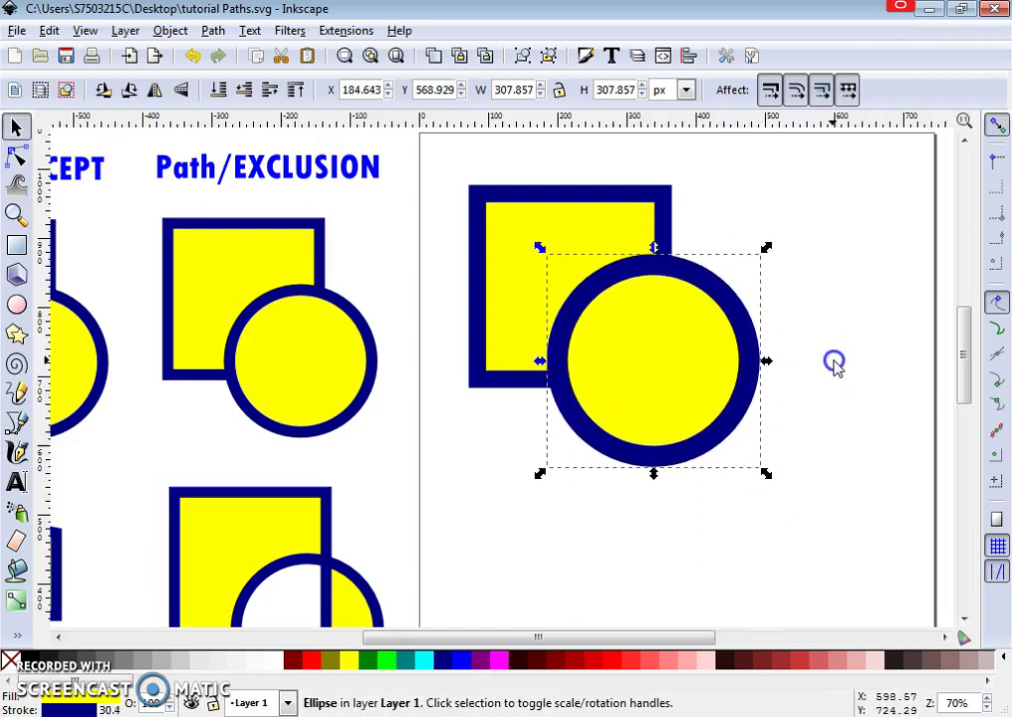
pyautogui.click(832, 362)
# Select the square and circle and reapply a 20 pt stroke width in Stroke style.
pyautogui.click(588, 233)
pyautogui.keyDown('shift'); pyautogui.click(710, 369); pyautogui.keyUp('shift')
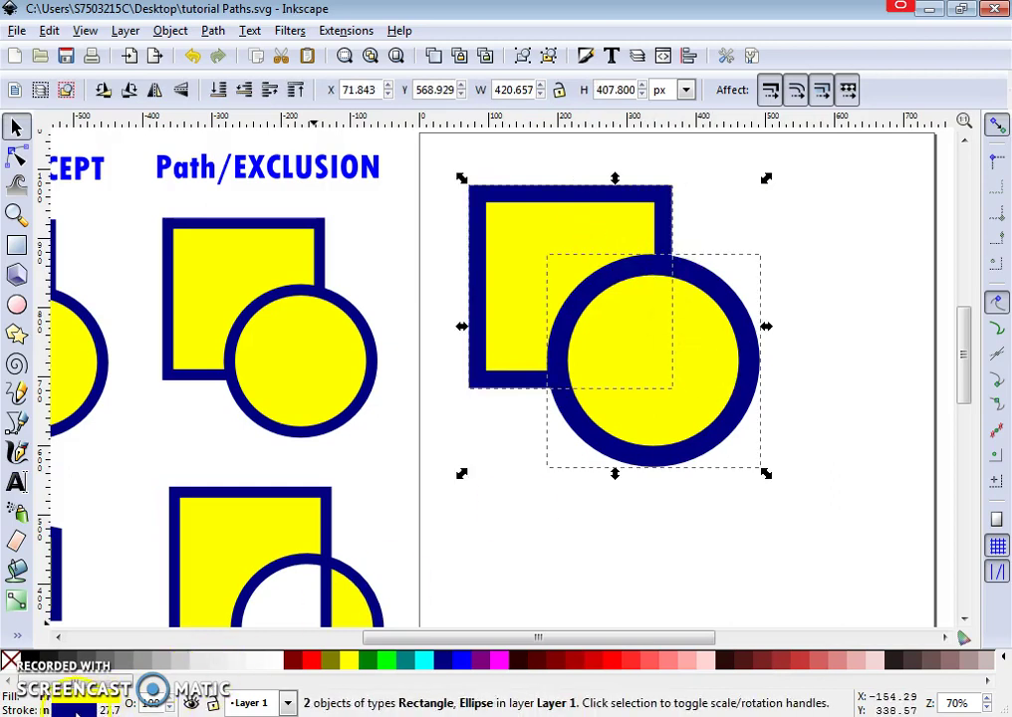
pyautogui.click(74, 711)
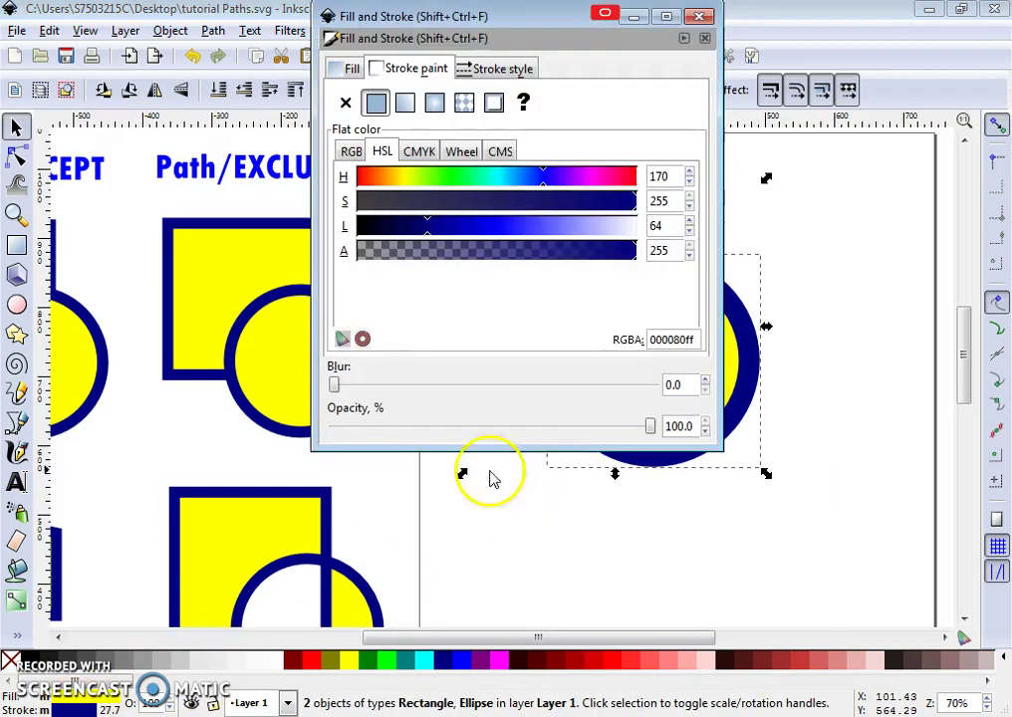
pyautogui.click(495, 67)
pyautogui.click(474, 99)
pyautogui.click(552, 107)
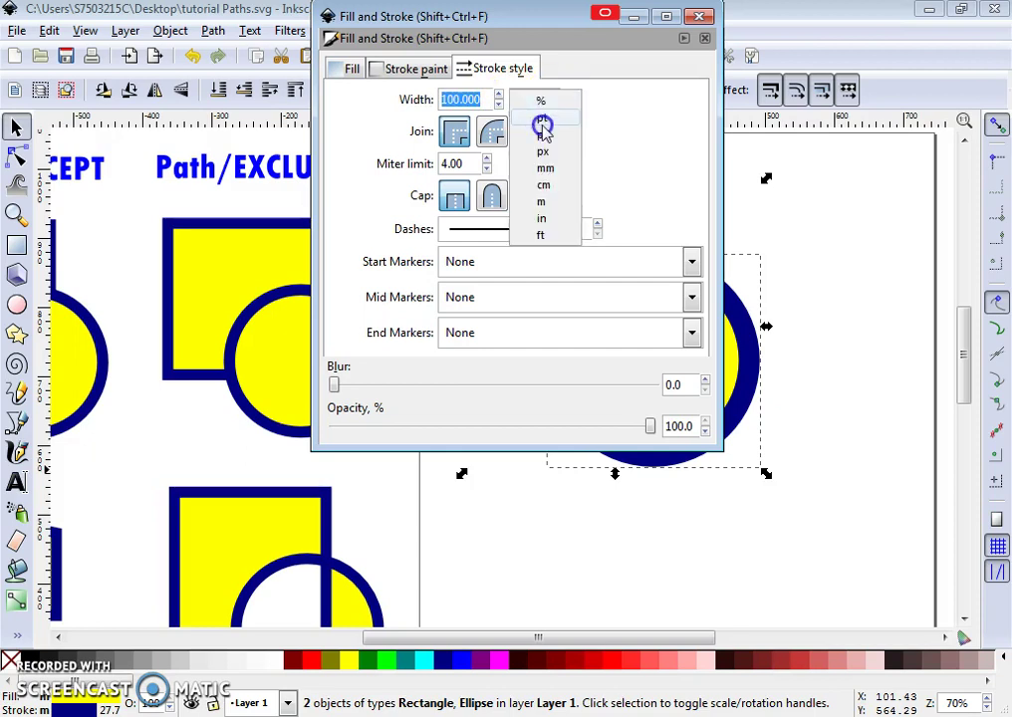
pyautogui.click(524, 128)
pyautogui.click(392, 100)
pyautogui.write('20')
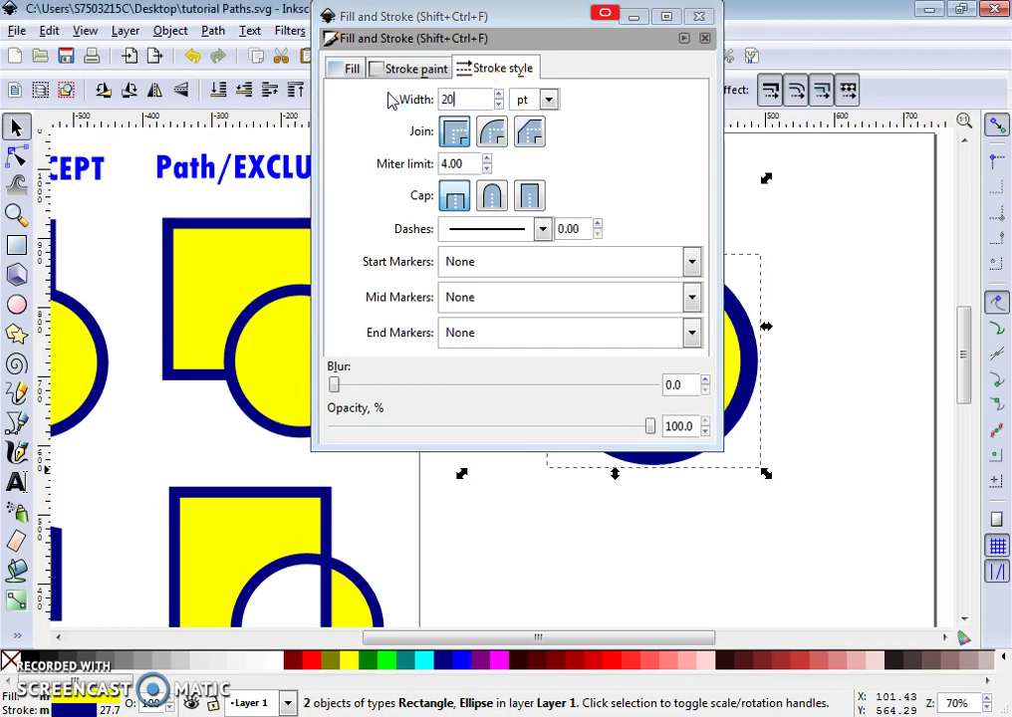
pyautogui.click(503, 70)
pyautogui.click(698, 15)
pyautogui.click(836, 284)
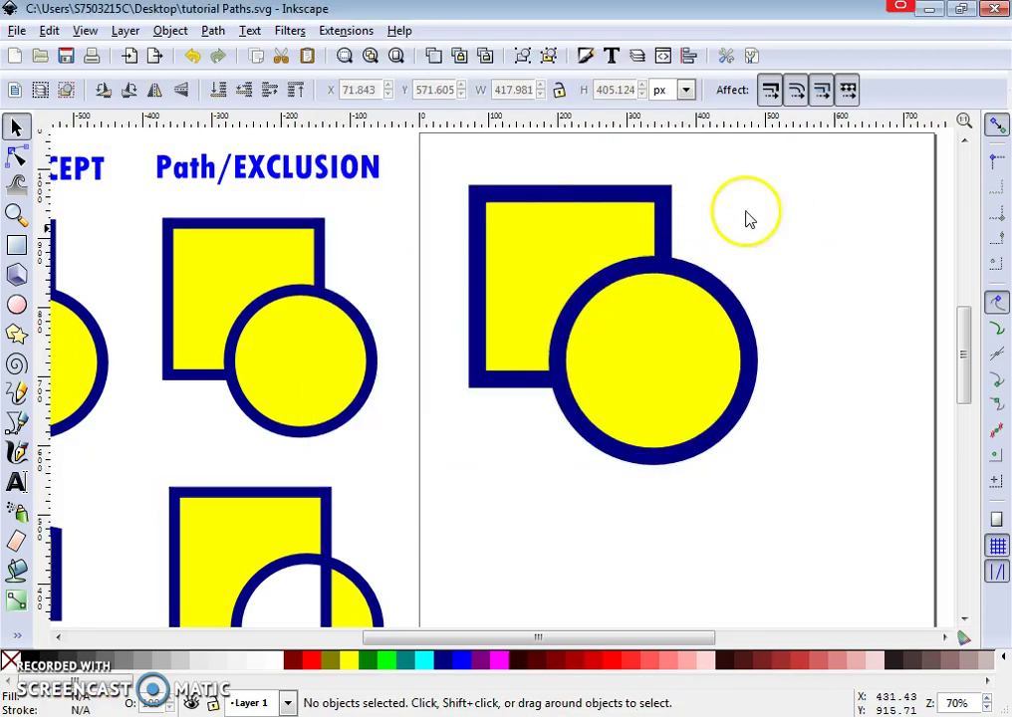
# Duplicate the square-and-circle pair with Ctrl+D and drag the copy straight down.
pyautogui.scroll(-2, 766, 213)
pyautogui.click(677, 219)
pyautogui.keyDown('shift'); pyautogui.click(746, 297); pyautogui.keyUp('shift')
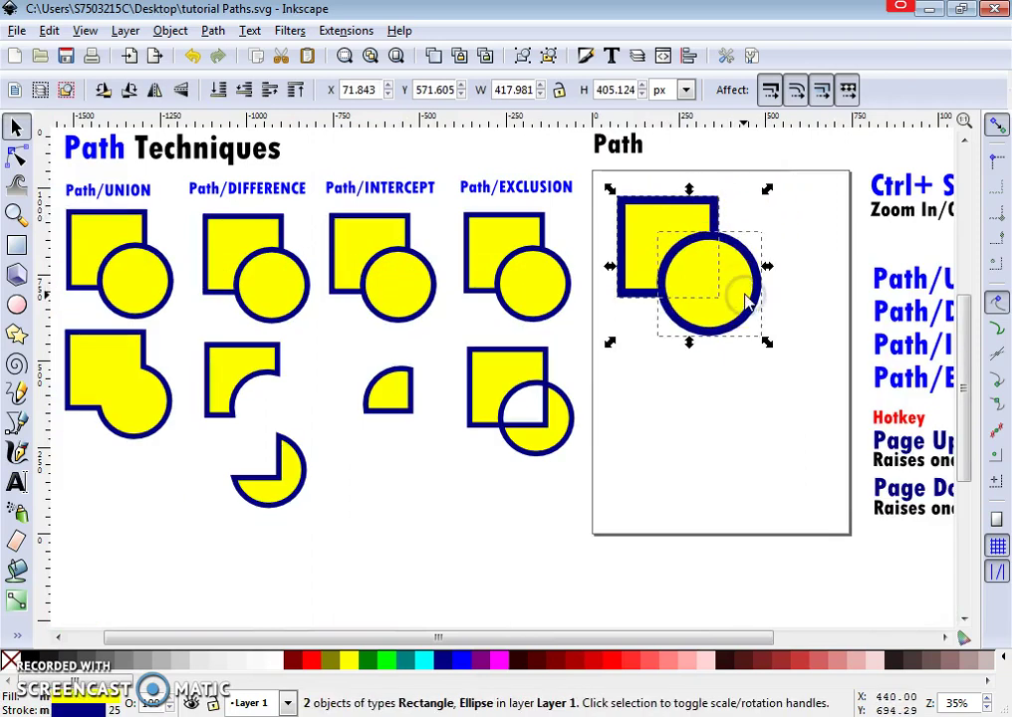
pyautogui.hotkey('ctrl', 'd')
pyautogui.moveTo(645, 229); pyautogui.dragTo(644, 389)
pyautogui.click(783, 360)
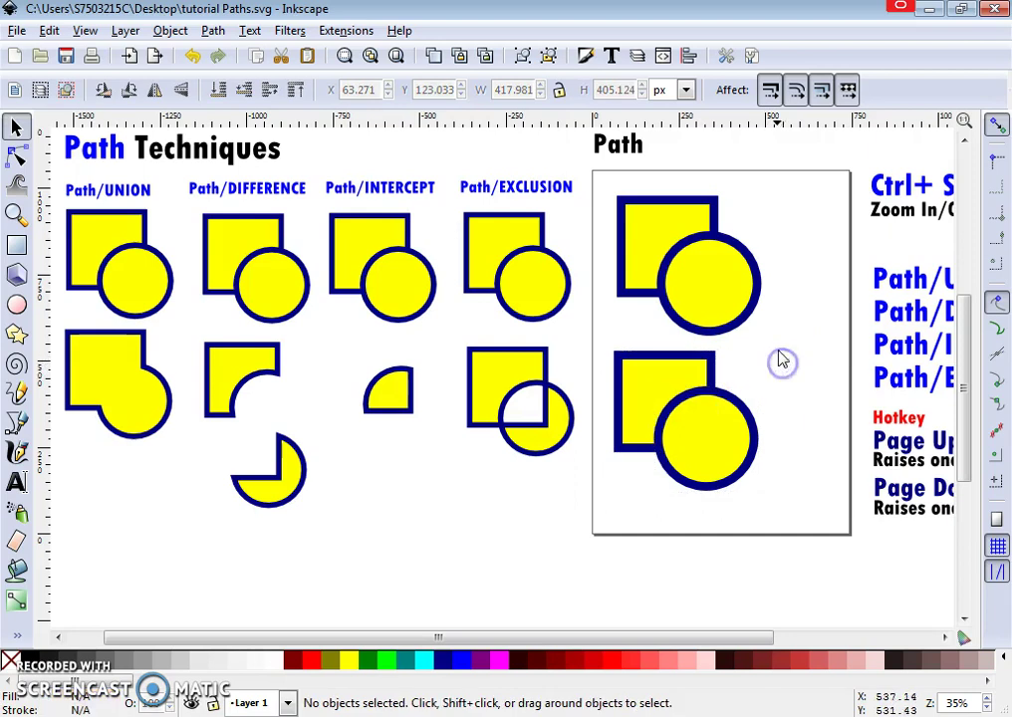
# Select the top pair again, duplicate it, and move the copy below the page.
pyautogui.click(737, 303)
pyautogui.click(773, 205)
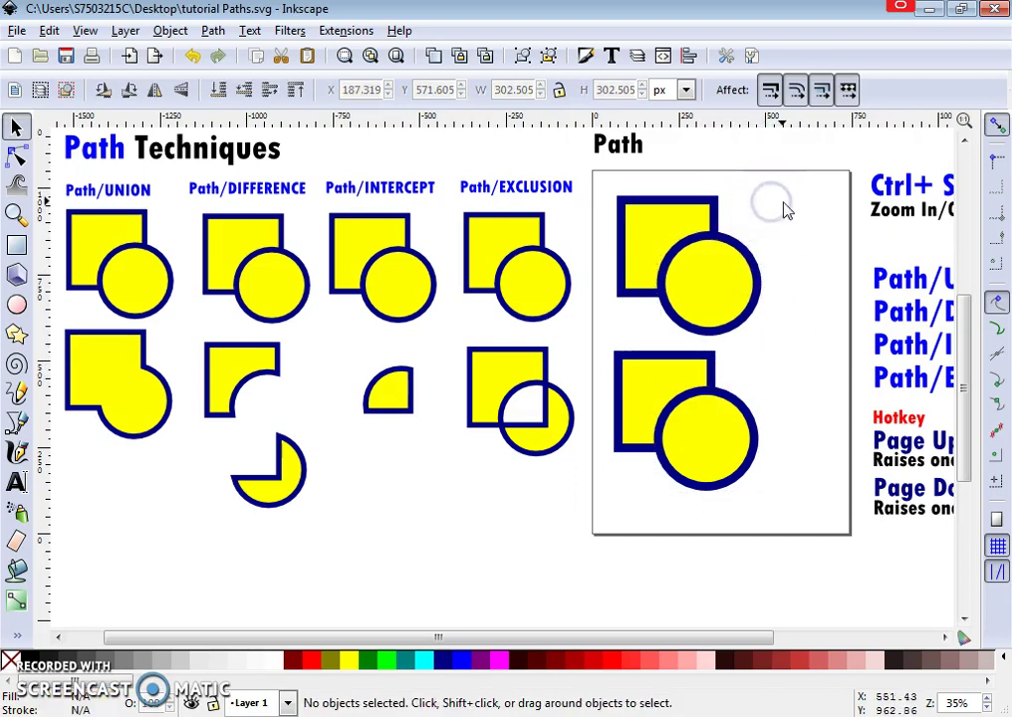
pyautogui.moveTo(785, 201); pyautogui.dragTo(603, 341)
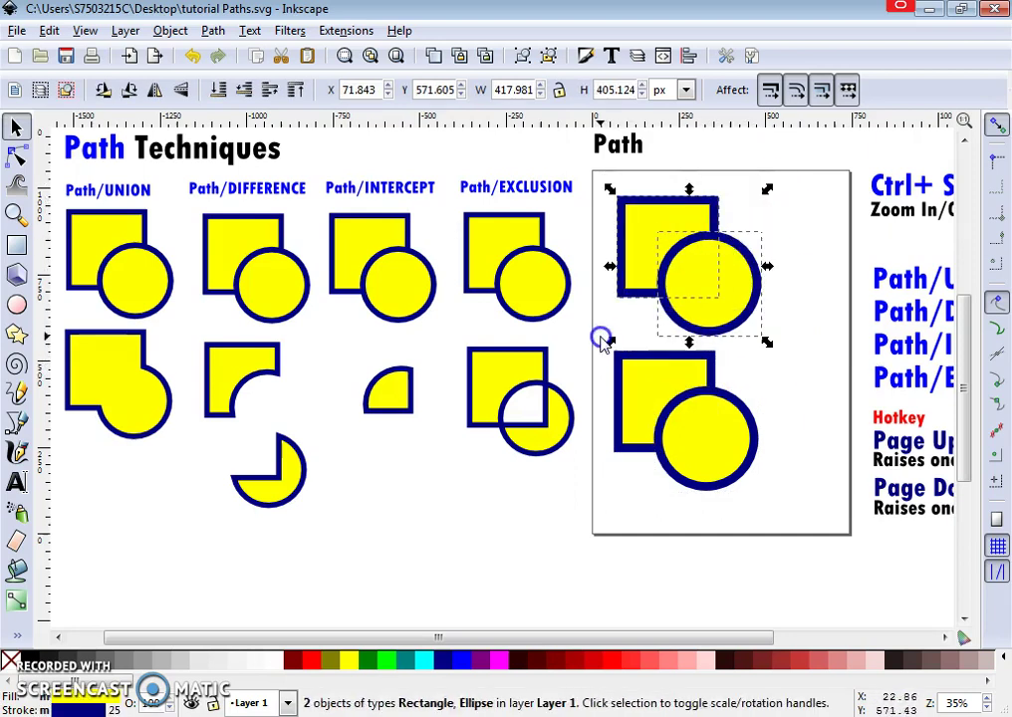
pyautogui.press('ctrl')
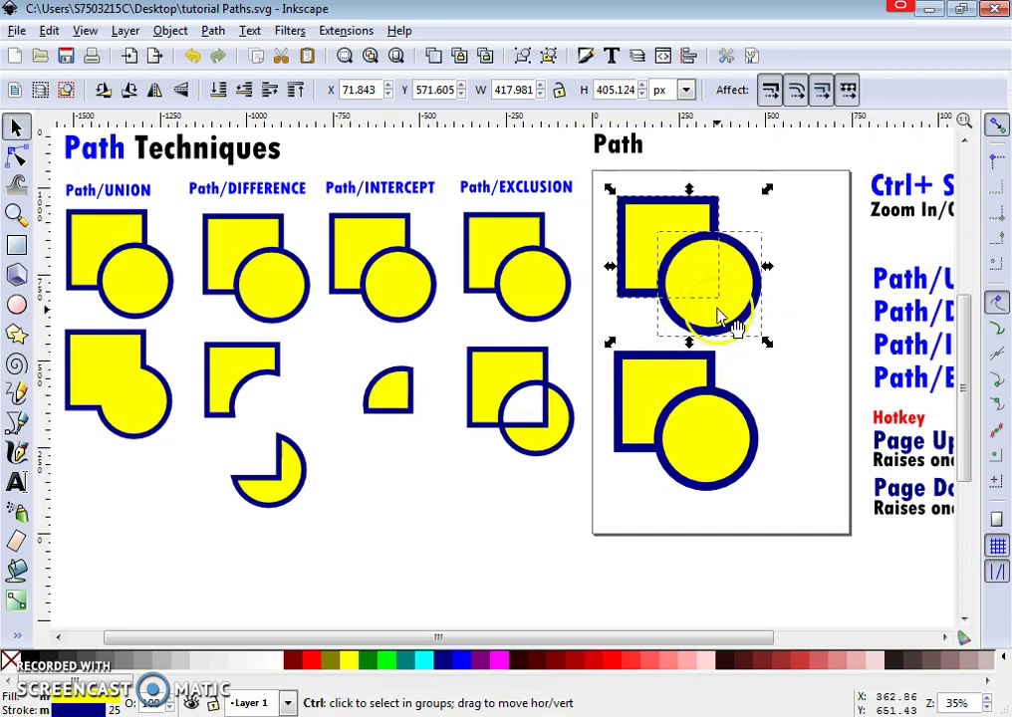
pyautogui.hotkey('ctrl', 'd')
pyautogui.moveTo(669, 238); pyautogui.dragTo(663, 547)
# Click through the middle pair's square and circle to check which is selected.
pyautogui.scroll(-1, 773, 369)
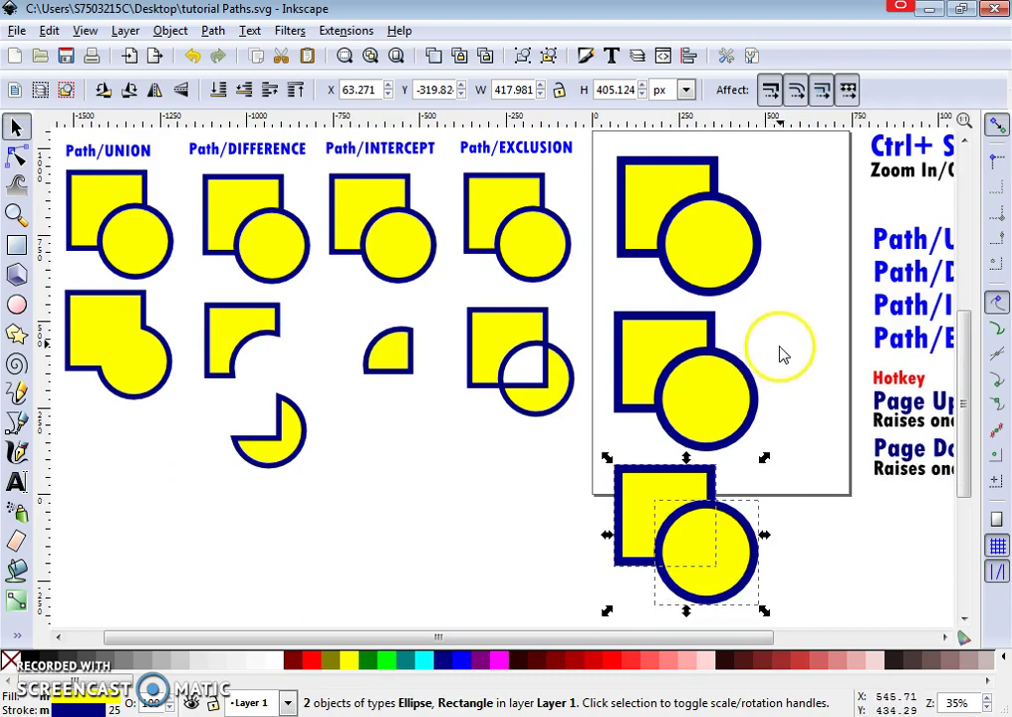
pyautogui.click(784, 337)
pyautogui.click(706, 391)
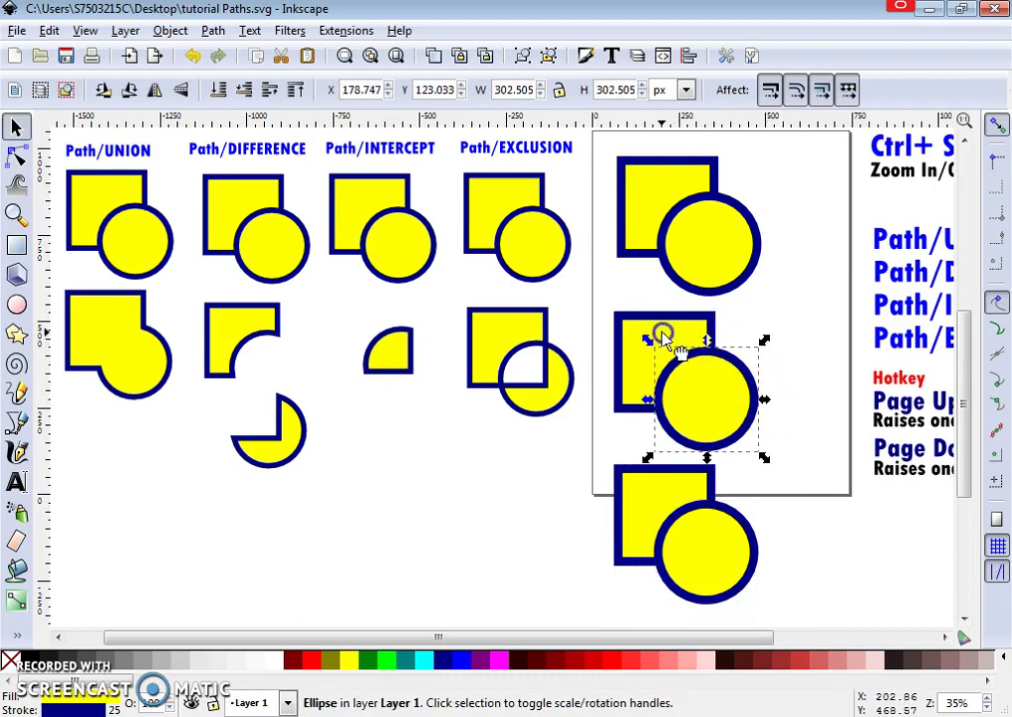
pyautogui.click(665, 337)
pyautogui.click(707, 389)
pyautogui.click(789, 364)
pyautogui.click(674, 361)
pyautogui.click(745, 405)
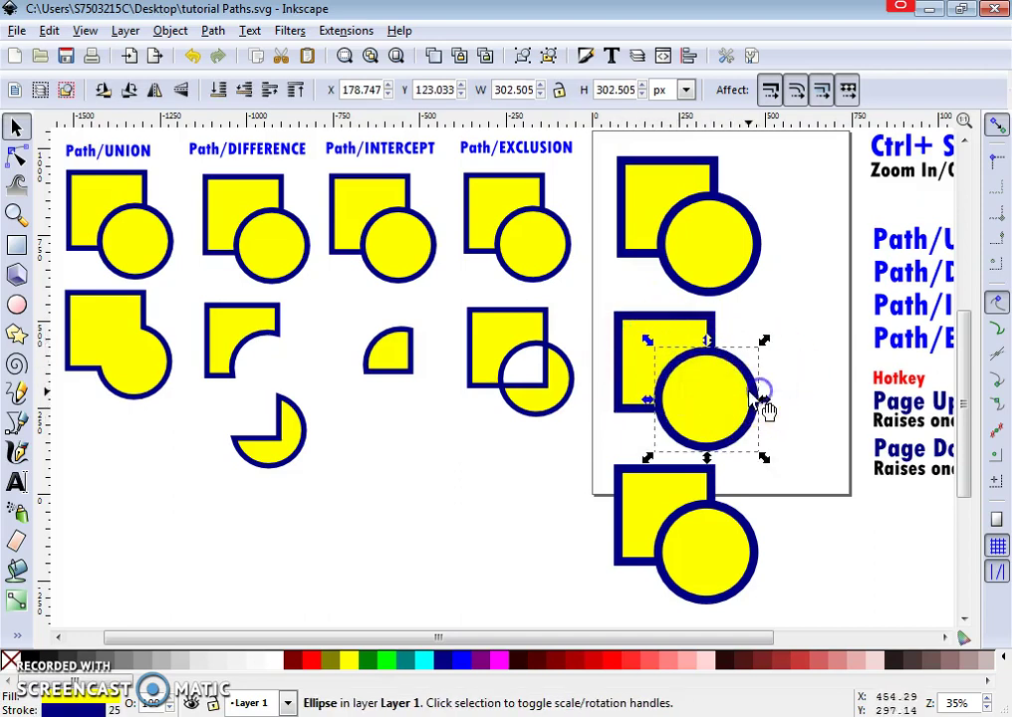
pyautogui.click(786, 409)
# Send the bottom pair's circle behind its square using Object > Lower.
pyautogui.click(723, 543)
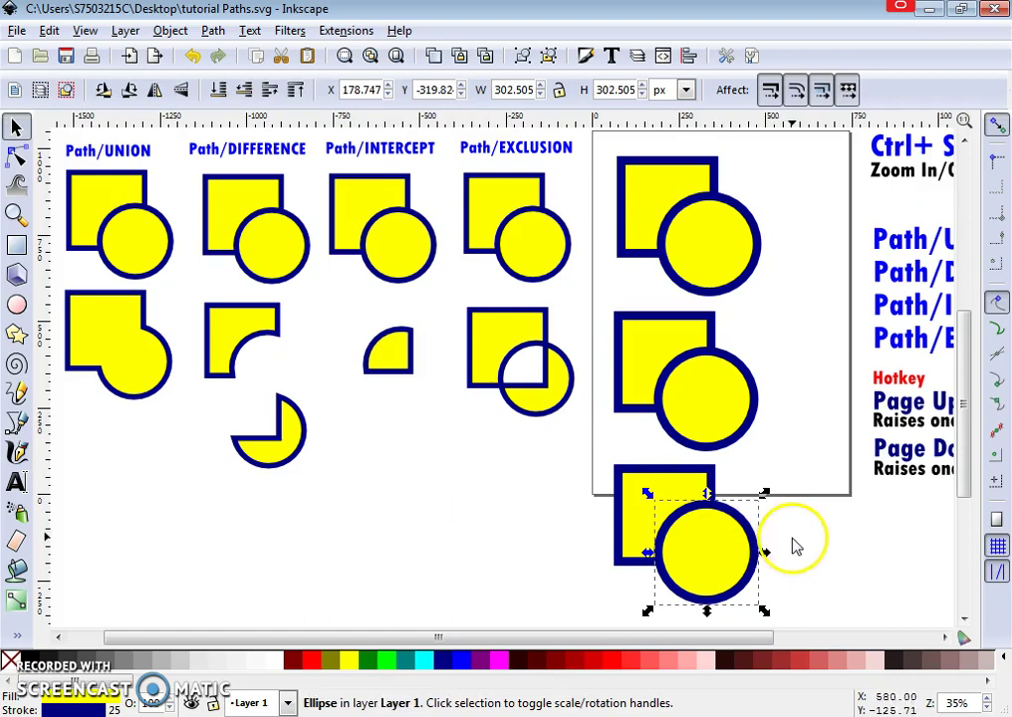
pyautogui.moveTo(764, 637); pyautogui.dragTo(882, 634)
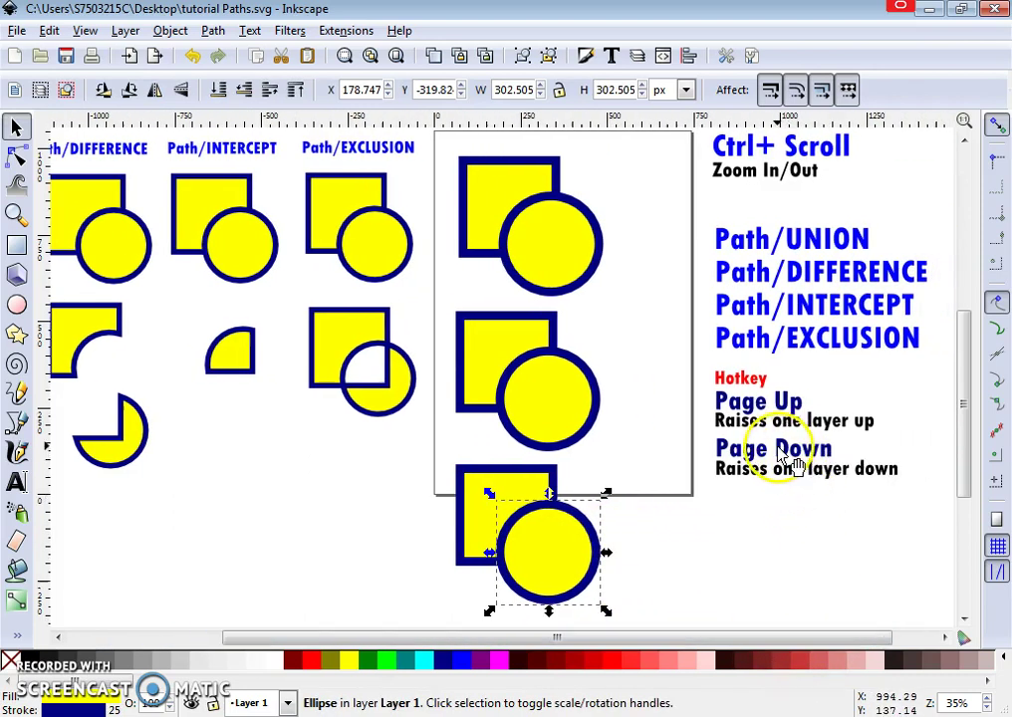
pyautogui.press('pagedown')
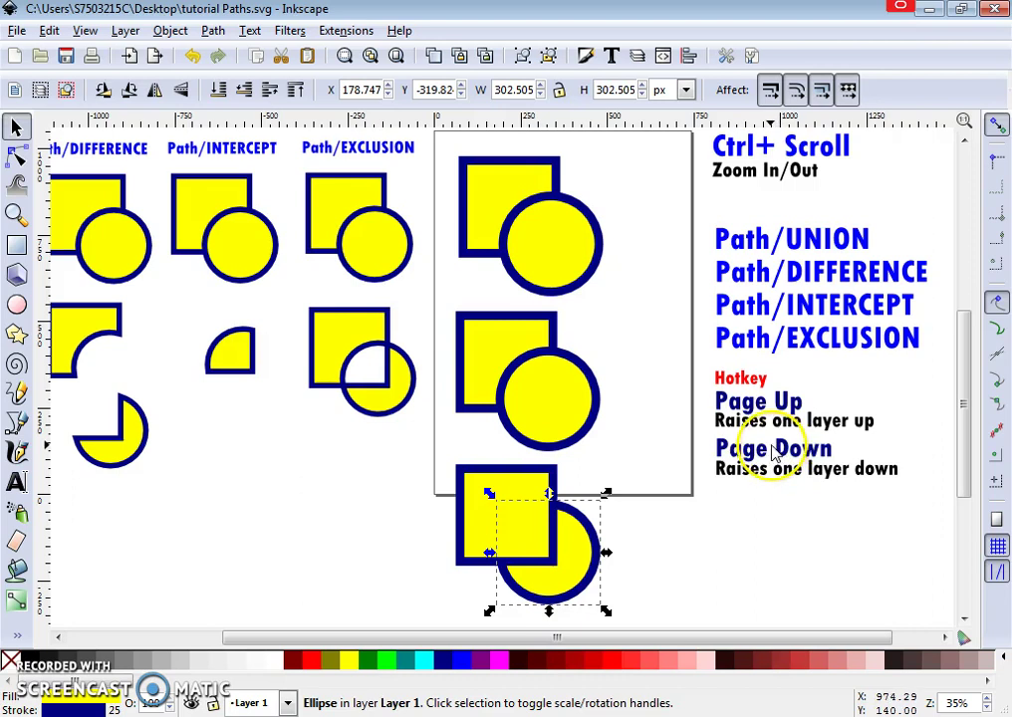
pyautogui.press('pageup')
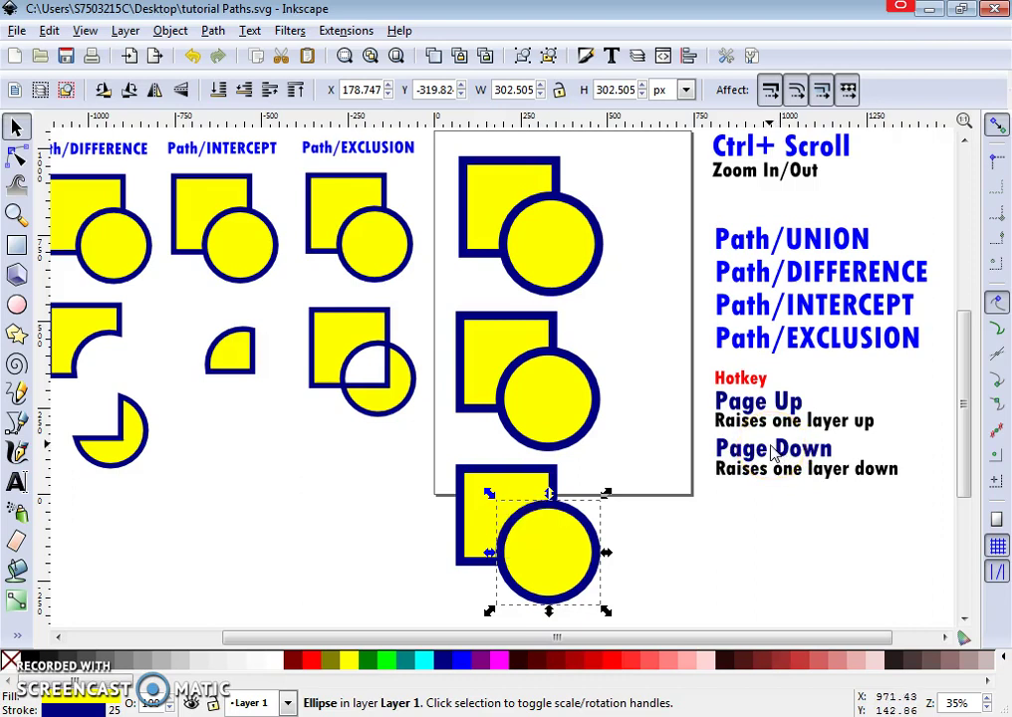
pyautogui.click(140, 30)
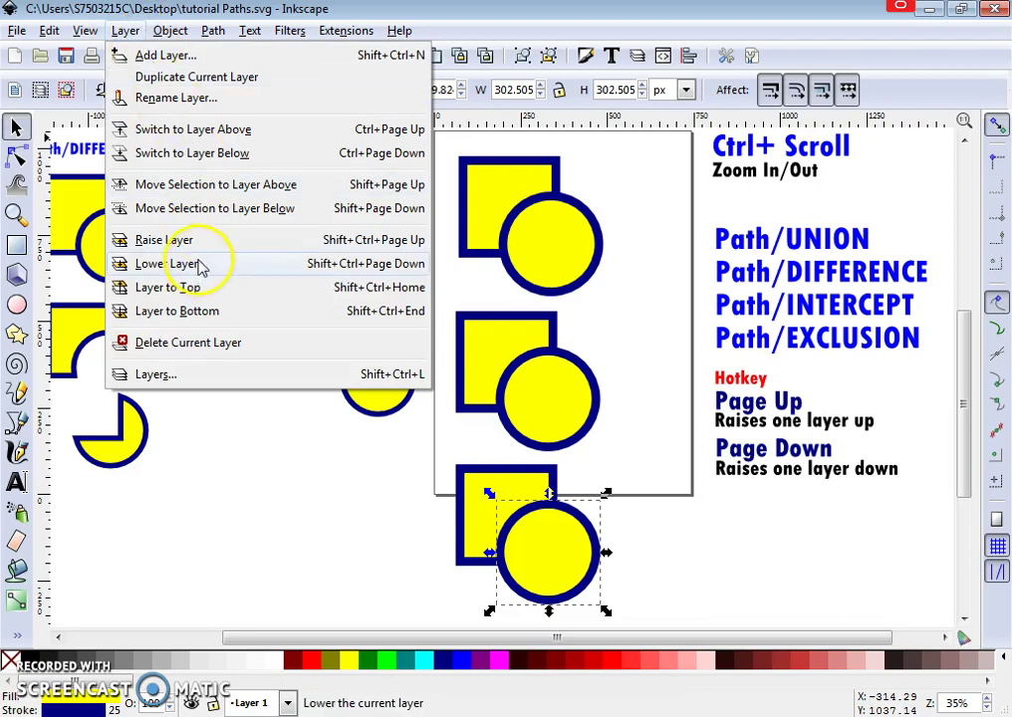
pyautogui.moveTo(169, 33)
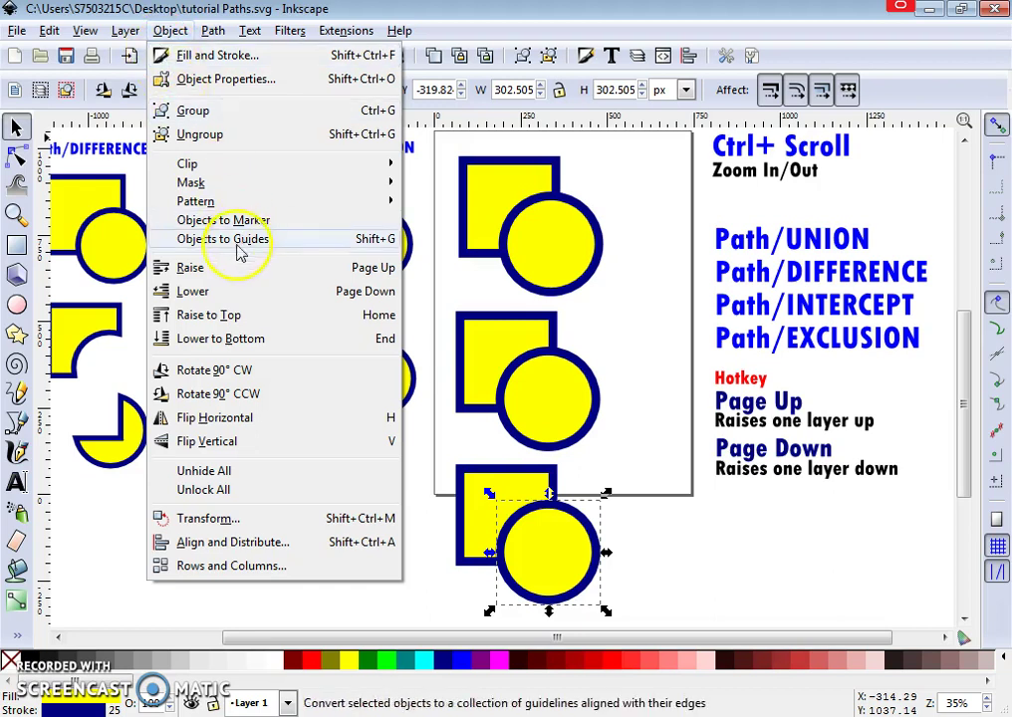
pyautogui.click(195, 292)
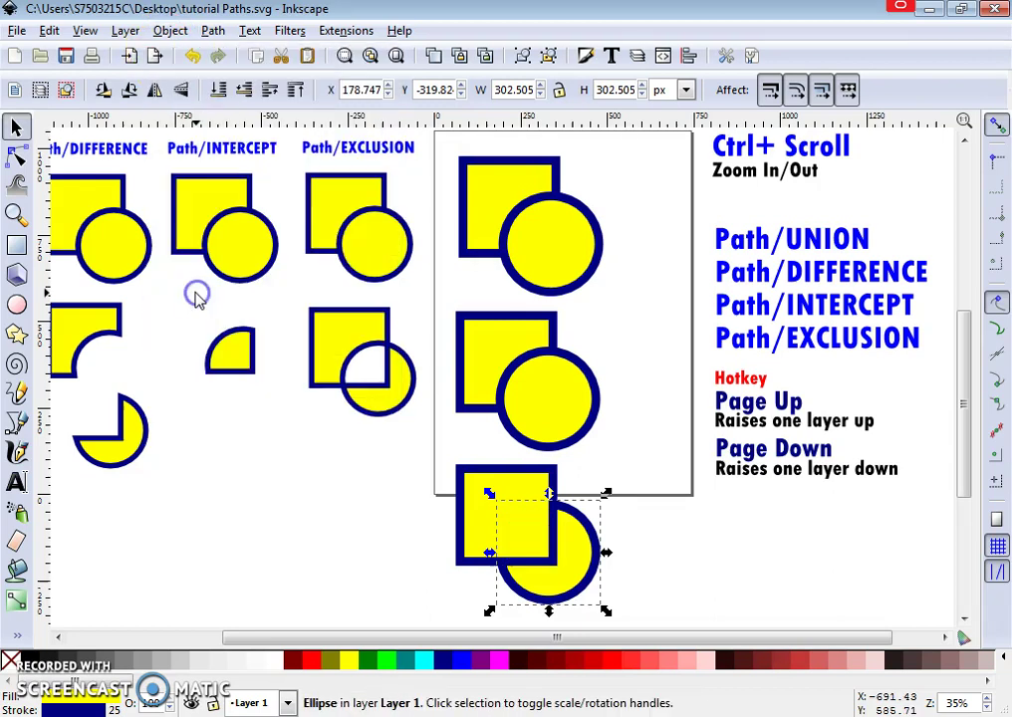
pyautogui.click(642, 496)
pyautogui.click(501, 357)
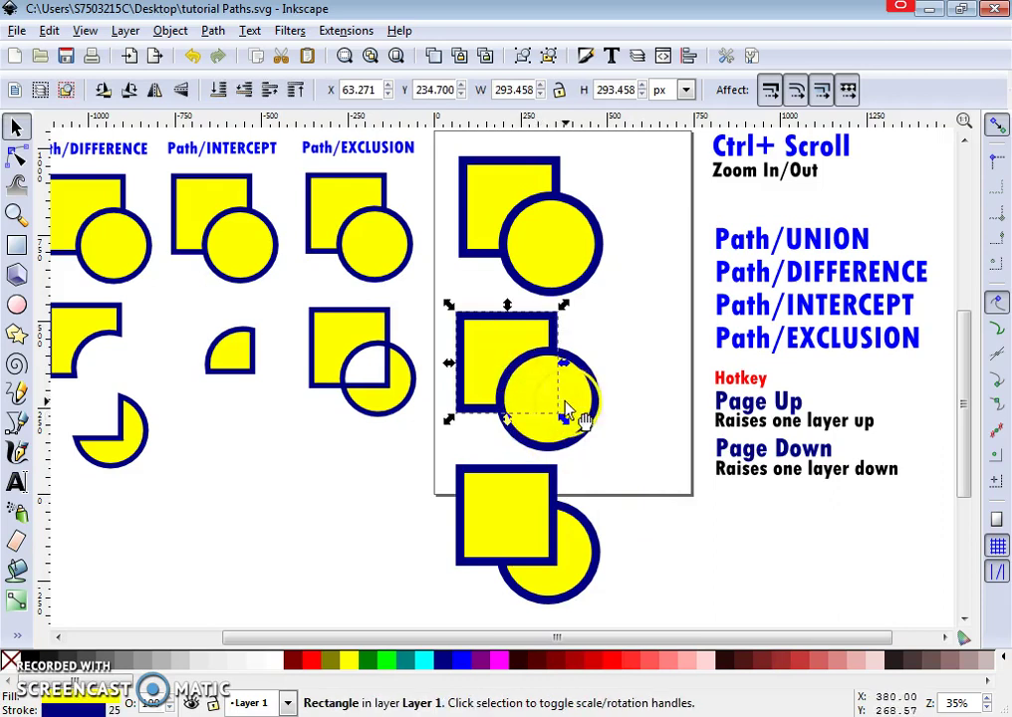
# Add the middle circle to the selection and apply Path > Difference to the middle square.
pyautogui.keyDown('shift'); pyautogui.click(591, 418); pyautogui.keyUp('shift')
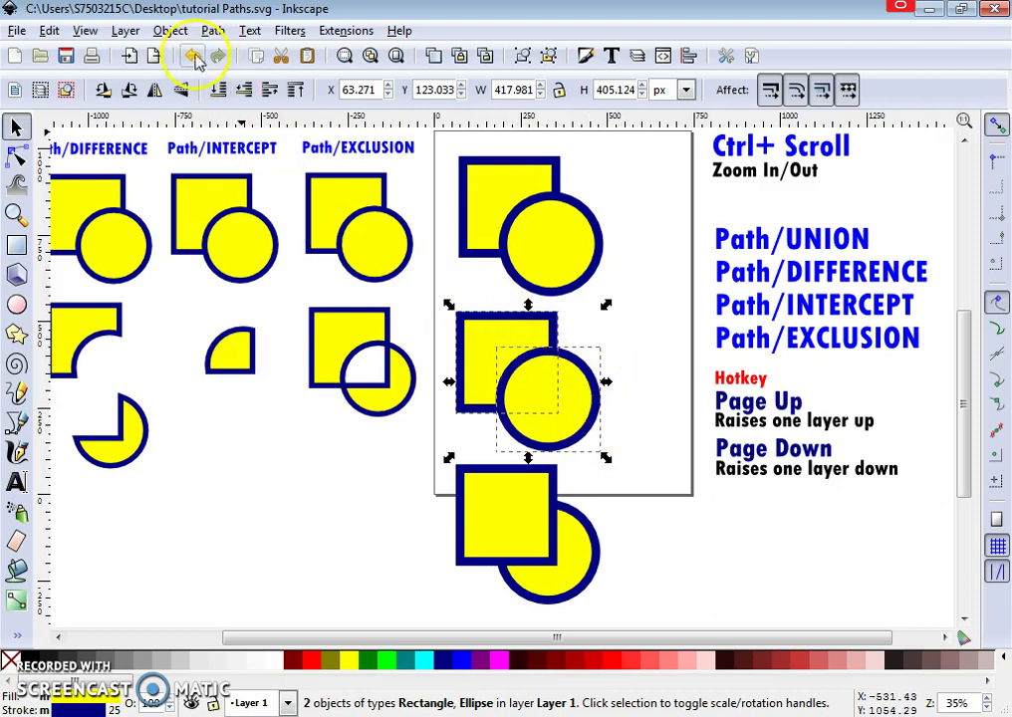
pyautogui.click(169, 29)
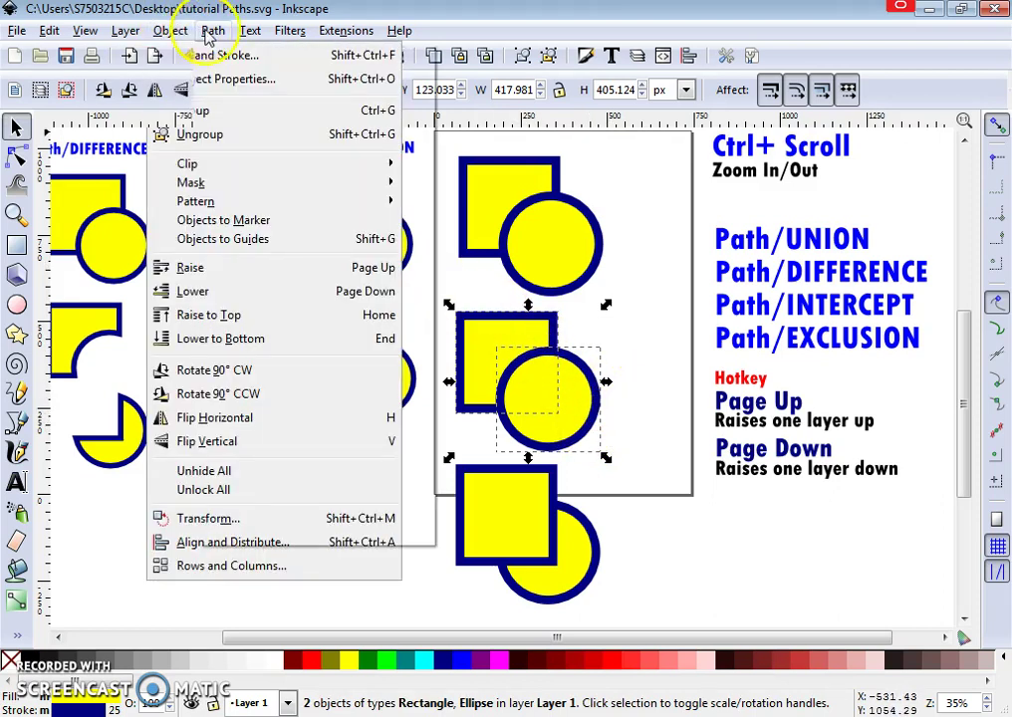
pyautogui.moveTo(213, 28)
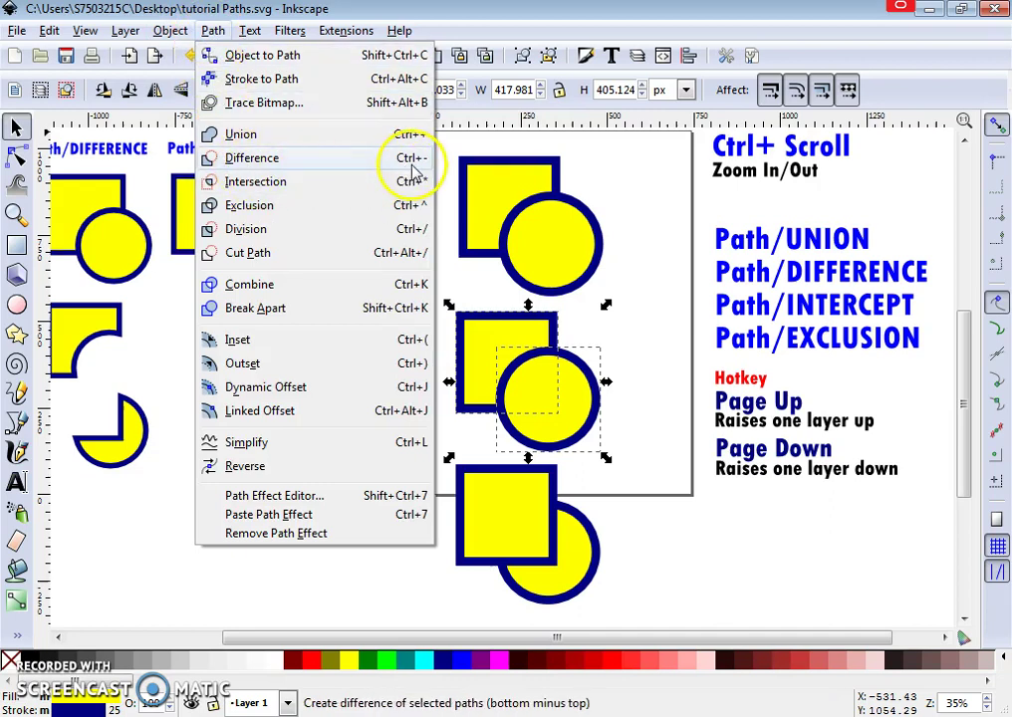
pyautogui.click(255, 163)
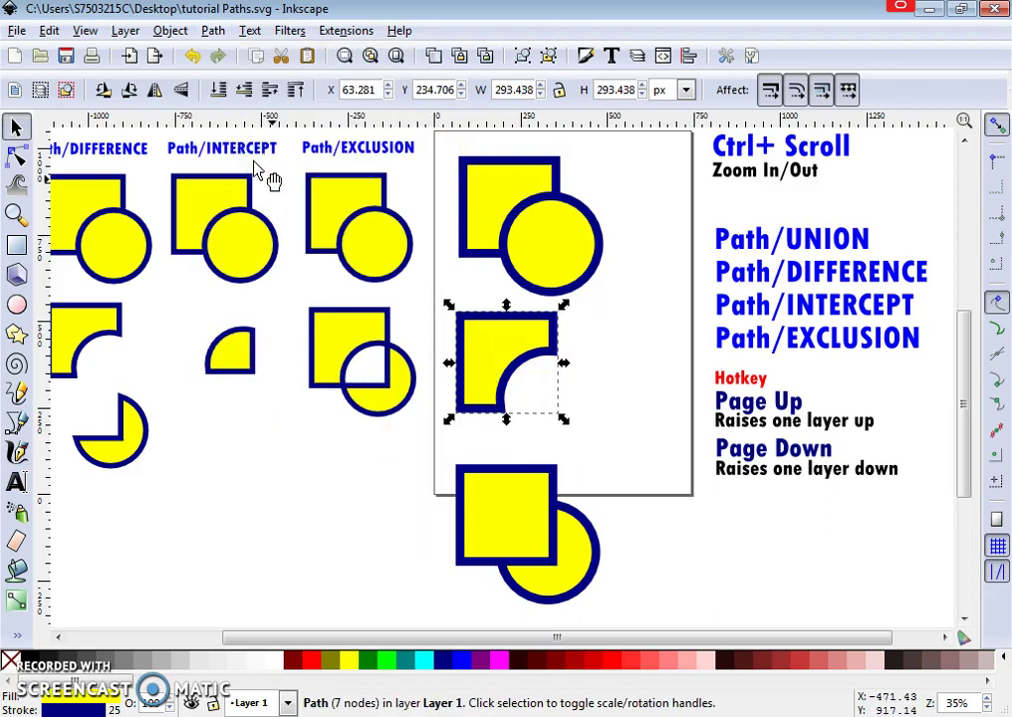
# Select the bottom square and circle and apply Path > Difference.
pyautogui.click(533, 505)
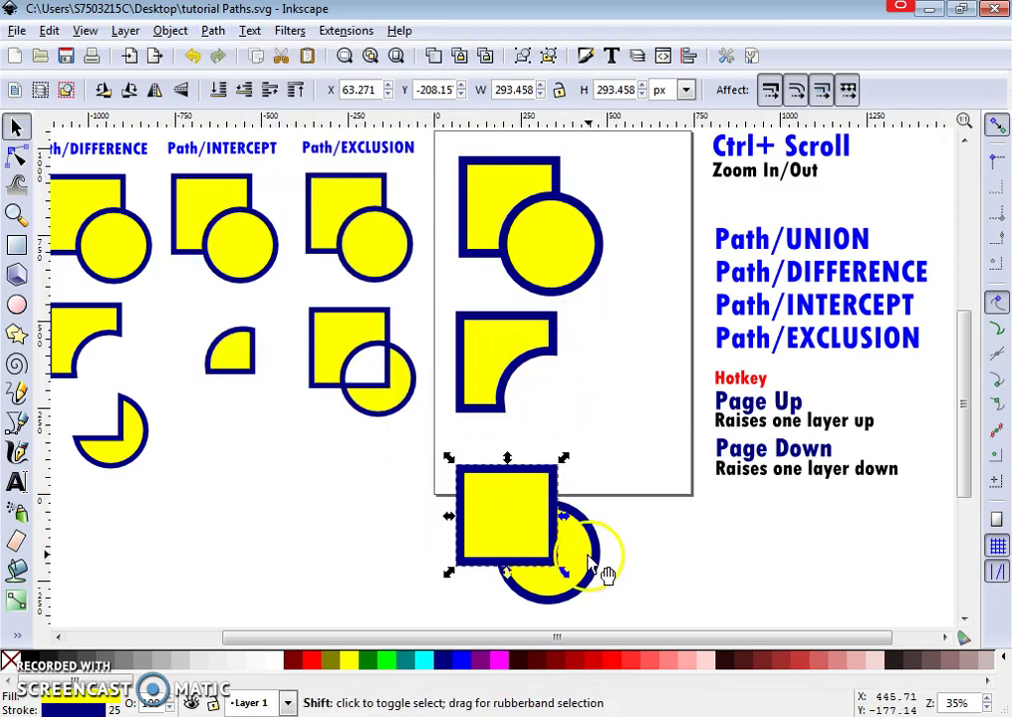
pyautogui.keyDown('shift'); pyautogui.click(595, 565); pyautogui.keyUp('shift')
pyautogui.click(171, 31)
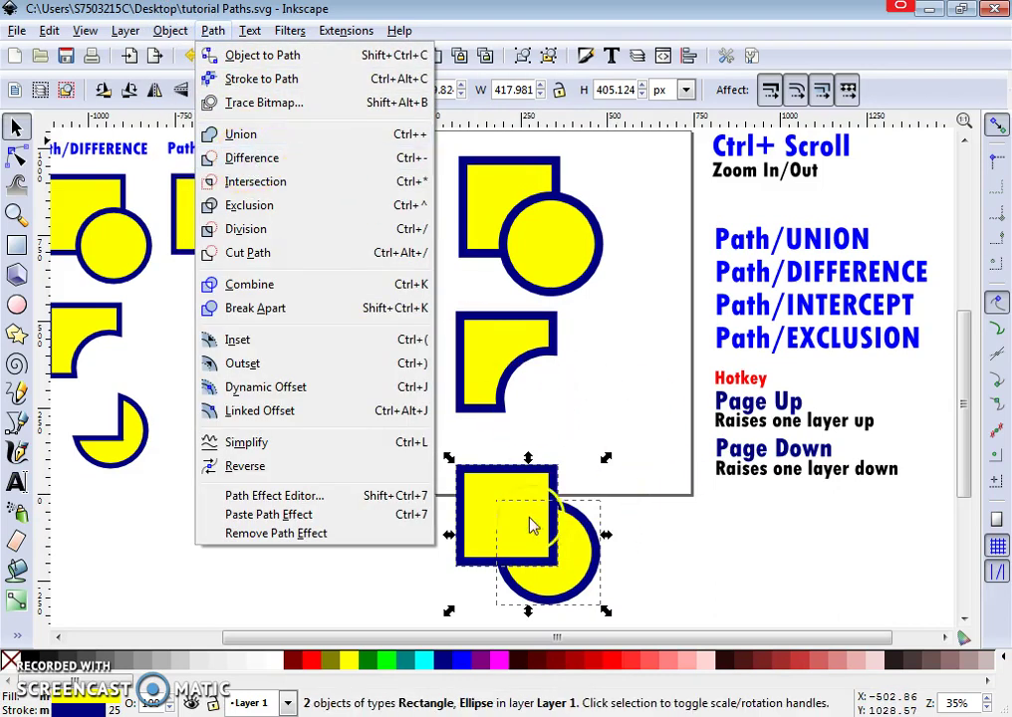
pyautogui.click(271, 161)
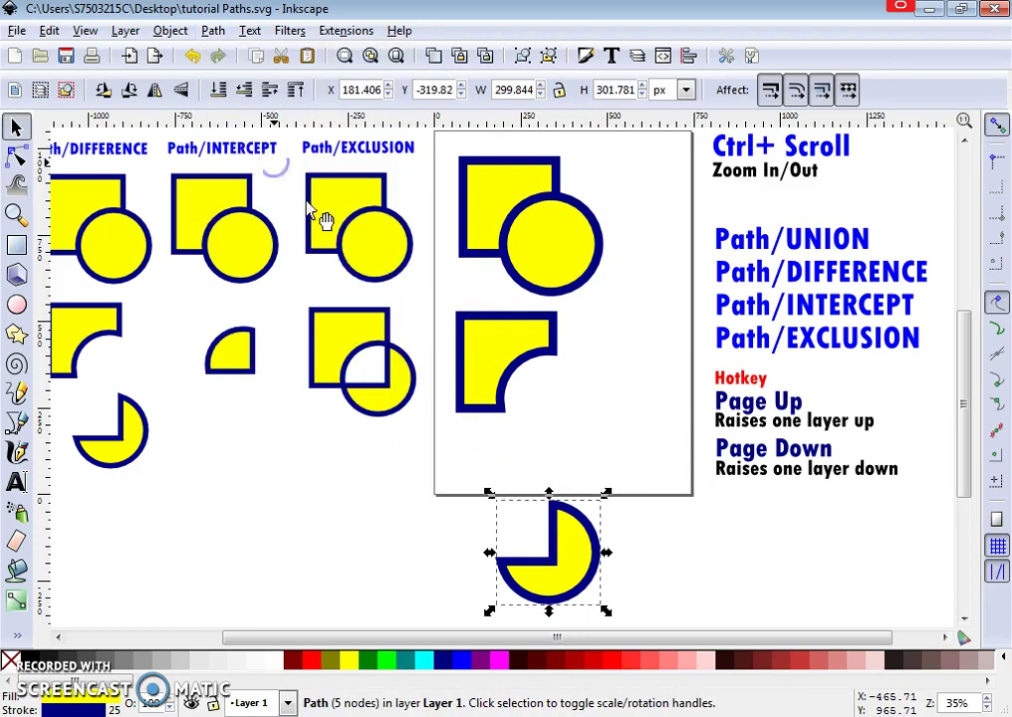
# Drag the resulting pie shape up onto the page beneath the bitten square.
pyautogui.click(572, 488)
pyautogui.moveTo(564, 556); pyautogui.dragTo(569, 445)
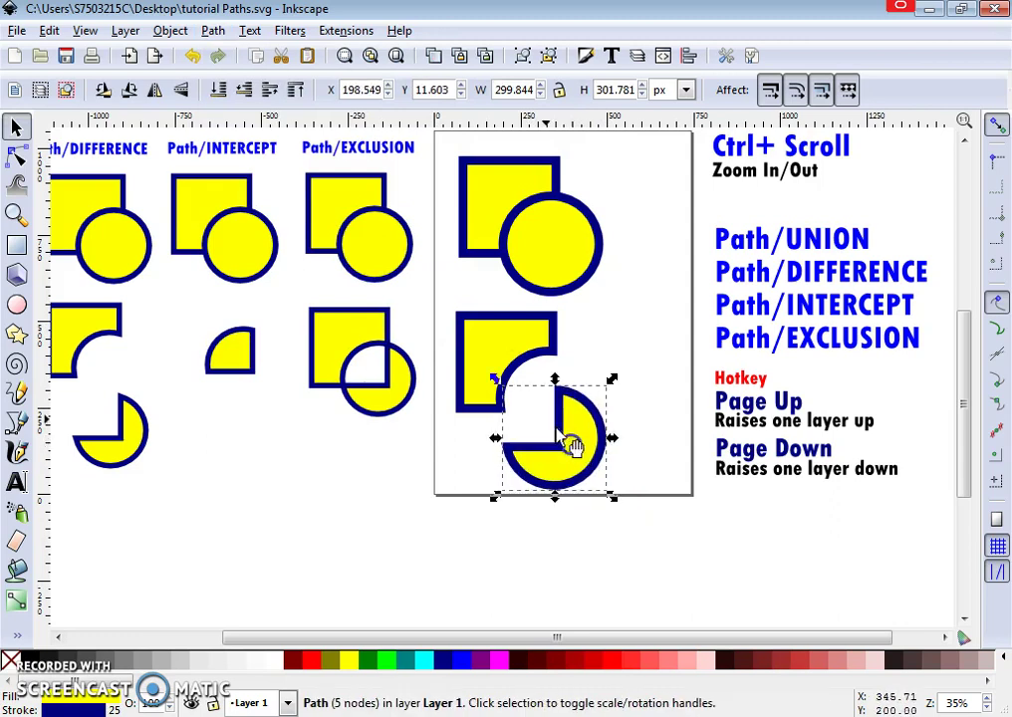
pyautogui.moveTo(468, 353); pyautogui.dragTo(473, 351)
pyautogui.moveTo(572, 436); pyautogui.dragTo(582, 428)
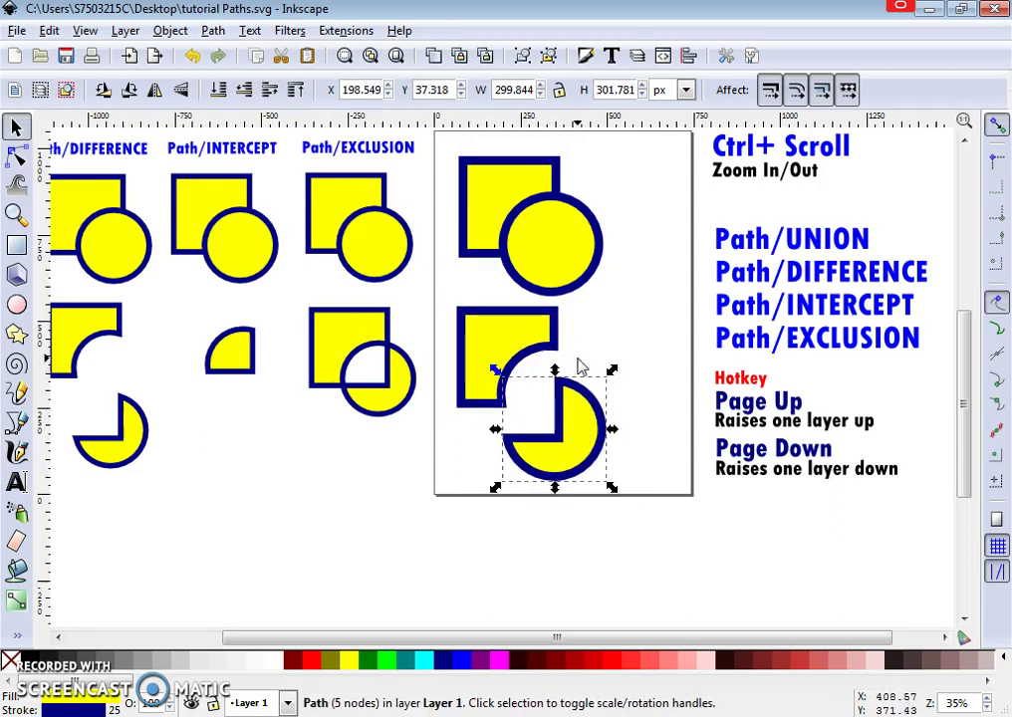
pyautogui.click(598, 329)
pyautogui.scroll(2, 590, 244)
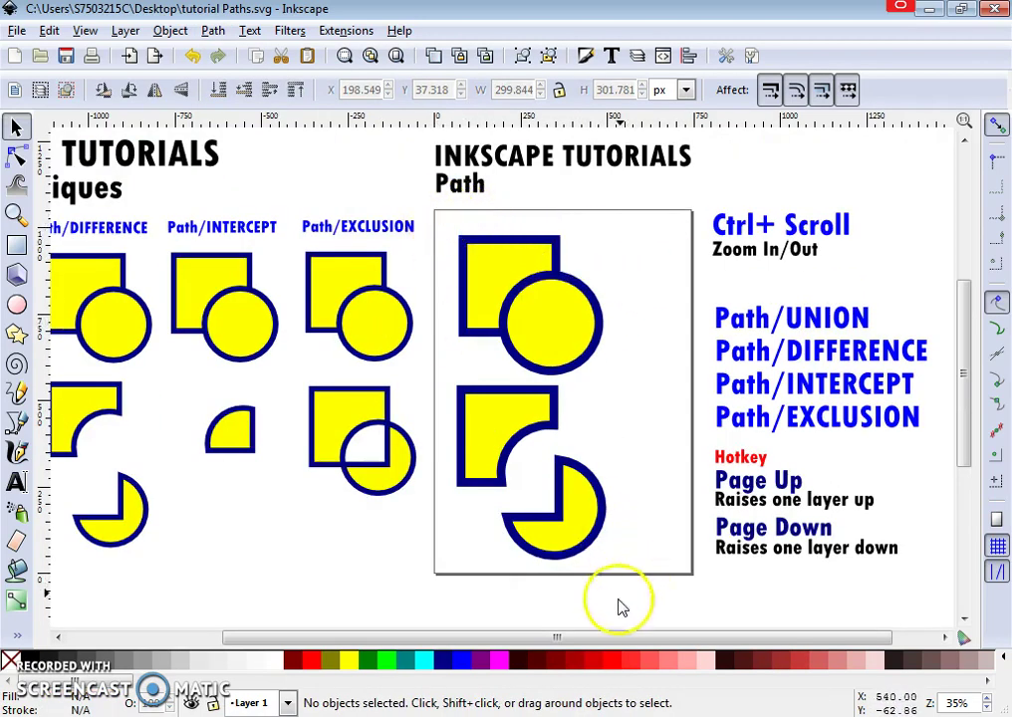
# Move the pie-shaped leftover to about X 295.692, Y 37.318, tucked beside the bitten square.
pyautogui.moveTo(606, 606); pyautogui.dragTo(488, 263)
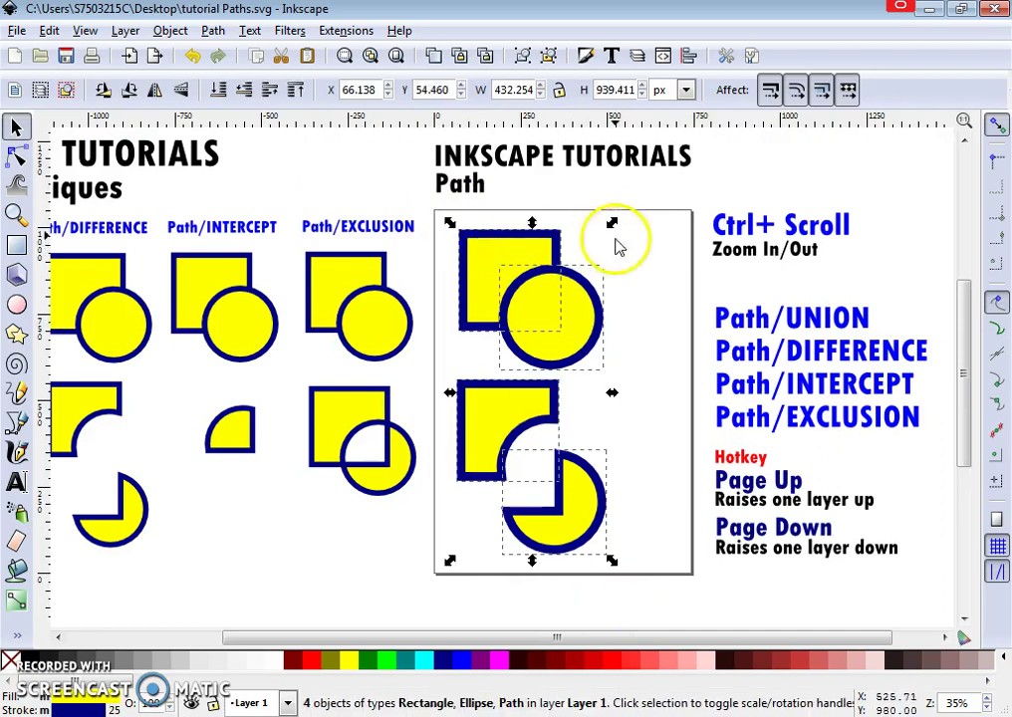
pyautogui.click(665, 348)
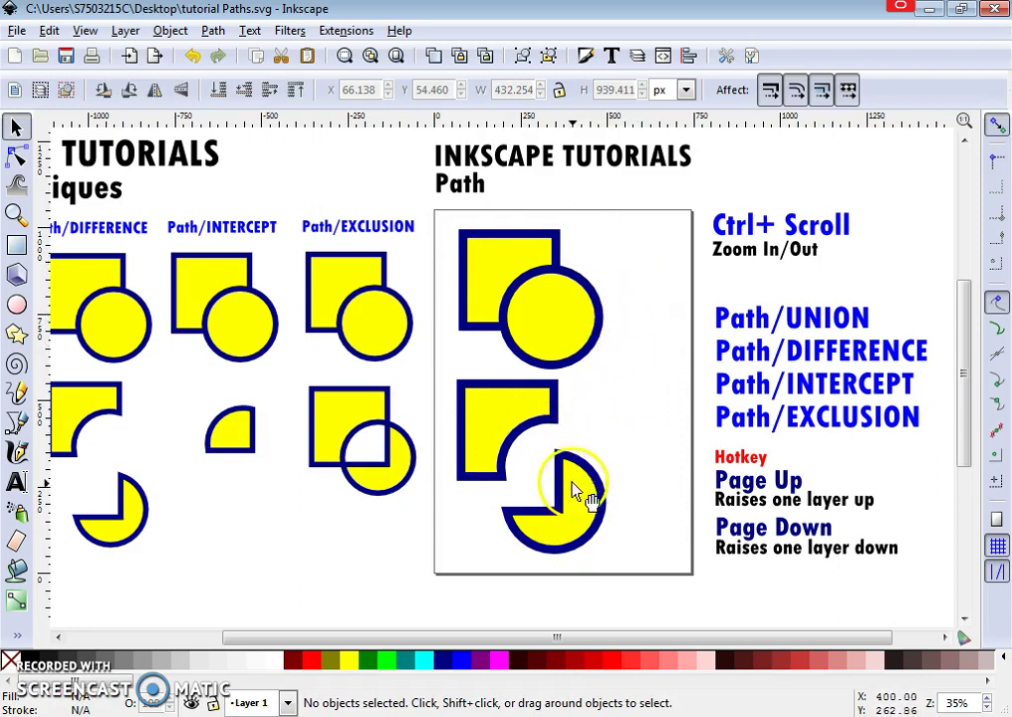
pyautogui.moveTo(576, 486); pyautogui.dragTo(577, 536)
pyautogui.click(634, 372)
pyautogui.click(622, 440)
pyautogui.click(619, 590)
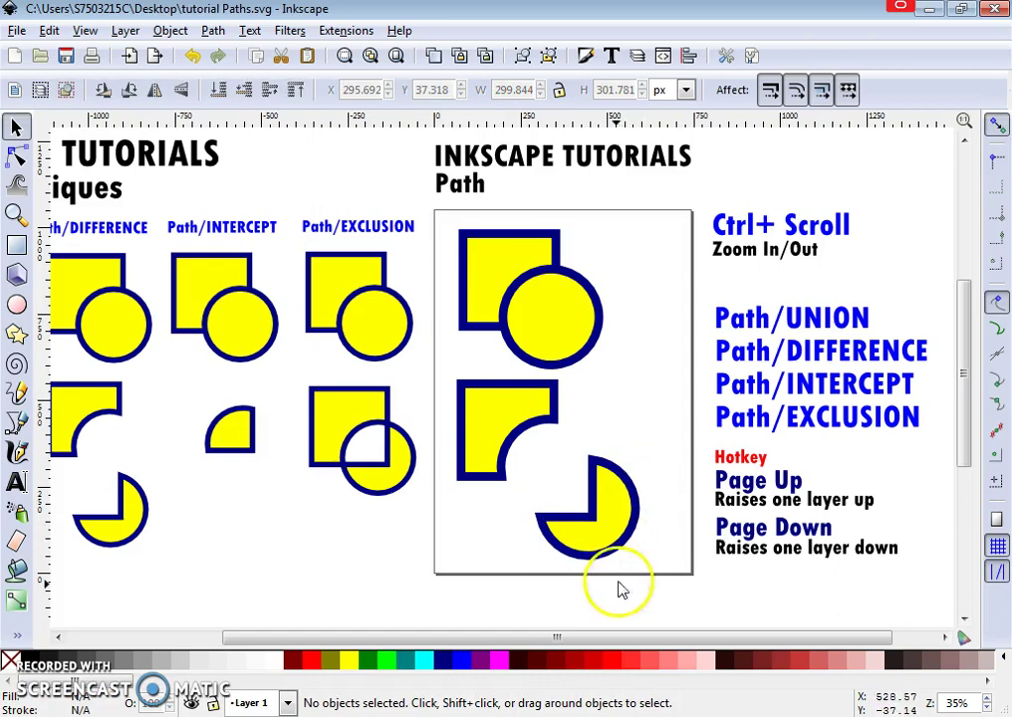
pyautogui.moveTo(606, 639); pyautogui.dragTo(571, 635)
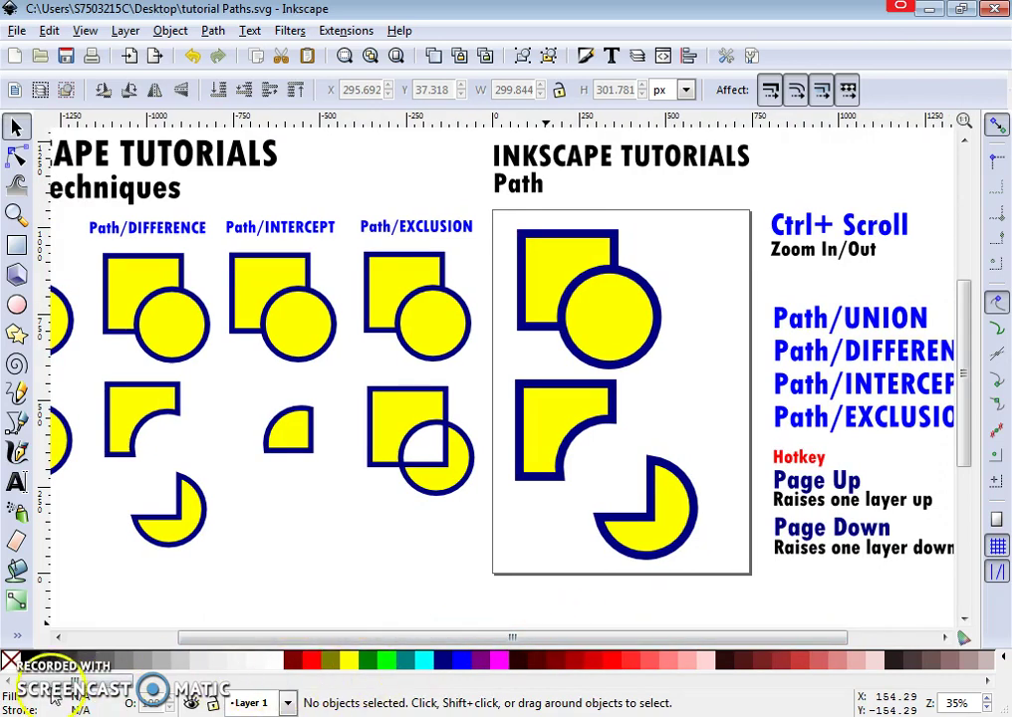